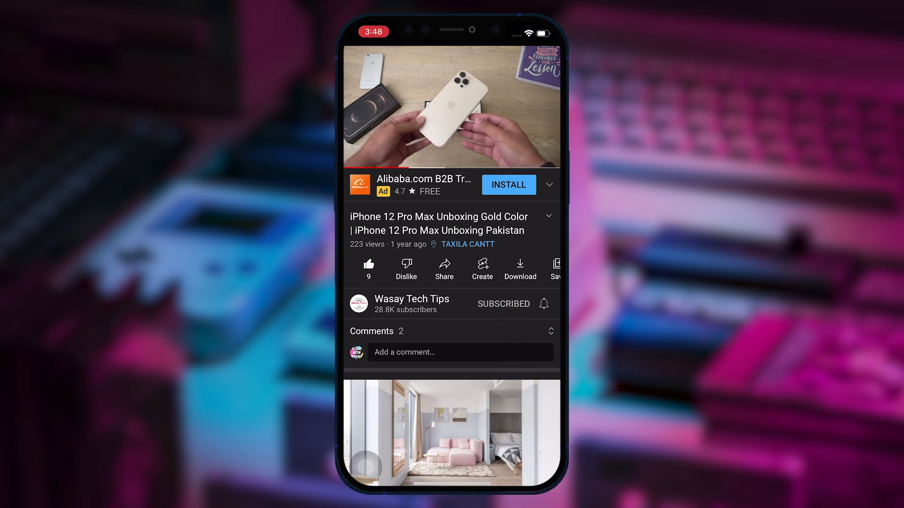
Subscribe to the tech tips channel and set its bell to All notifications
left_click(544, 304)
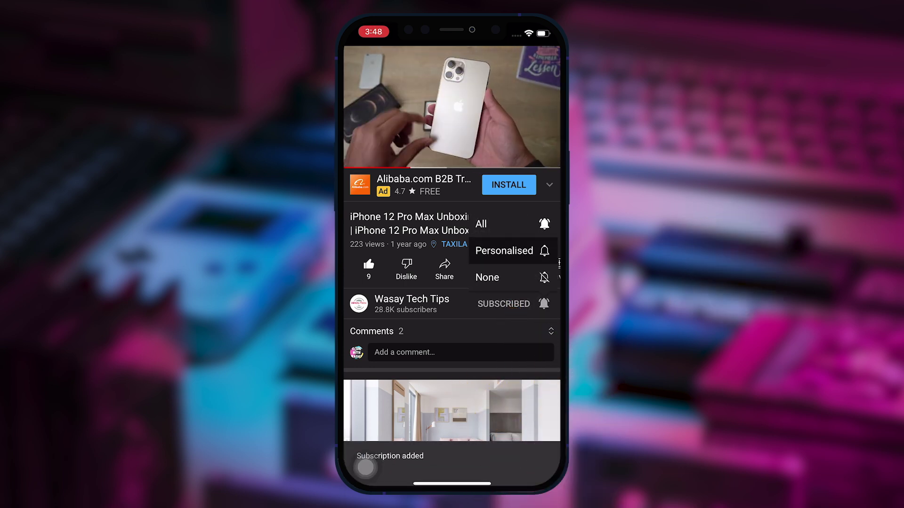
left_click(481, 224)
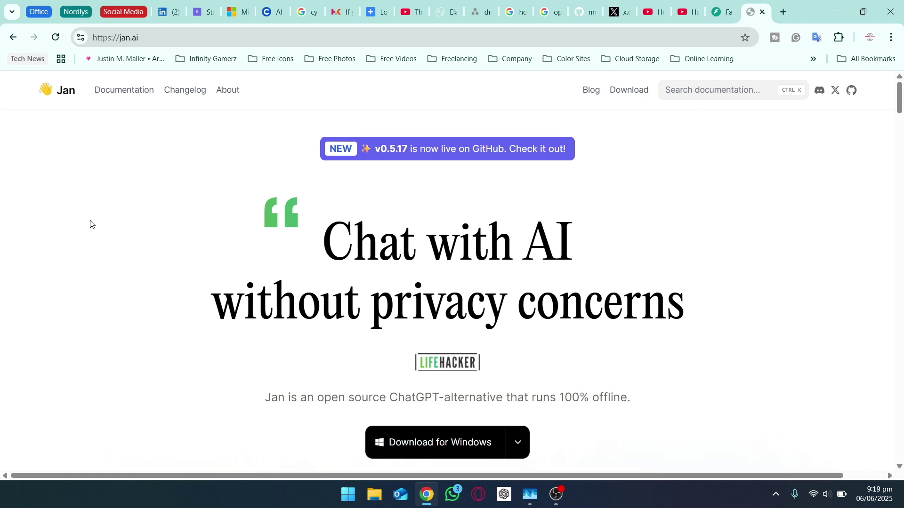
Download the Jan Windows installer from the jan.ai homepage
scroll(91, 224, "down", 2)
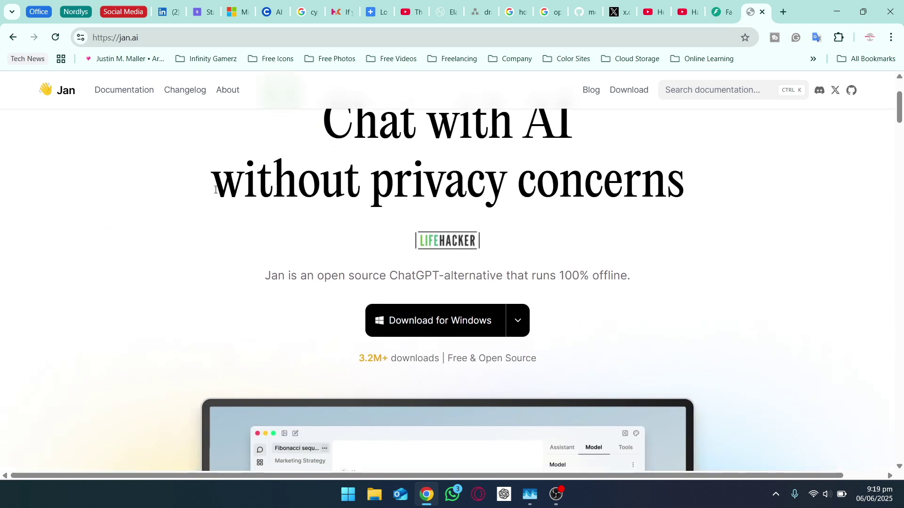
left_click(426, 329)
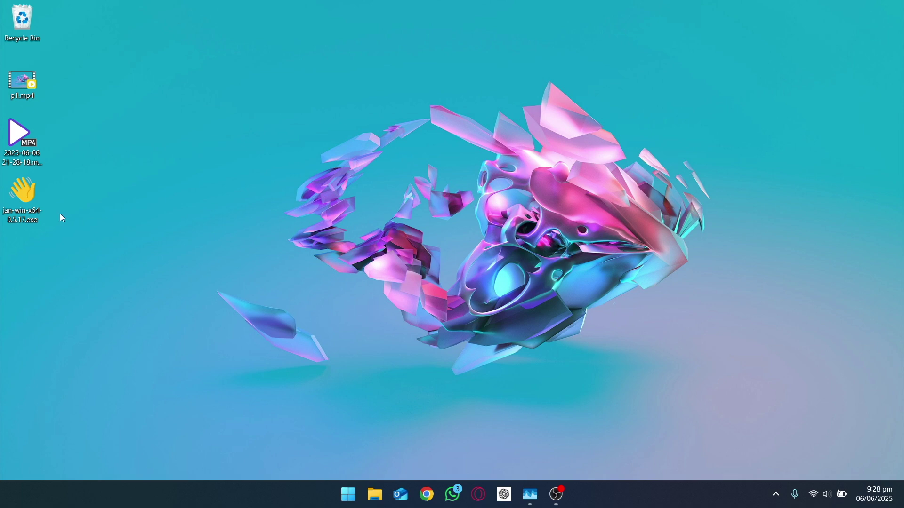
Run the jan-win-x64 installer as administrator to install Jan v0.5.17
right_click(35, 204)
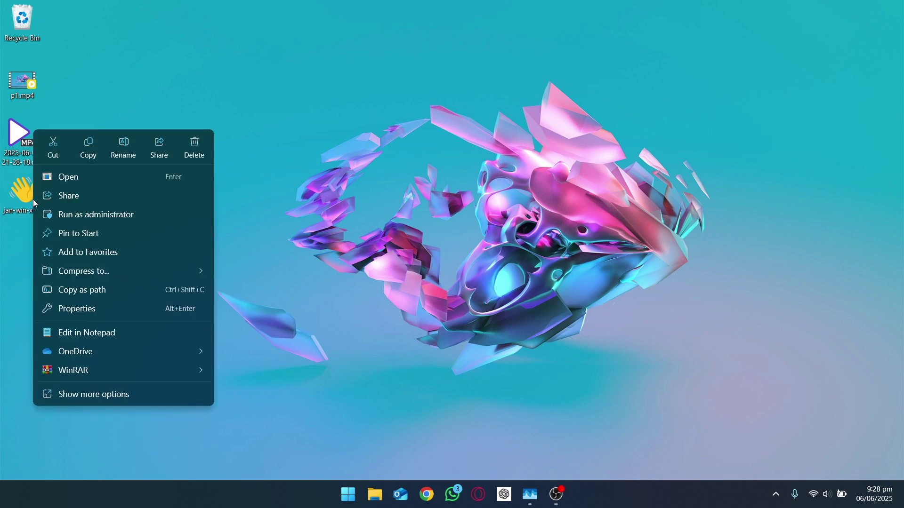
left_click(93, 215)
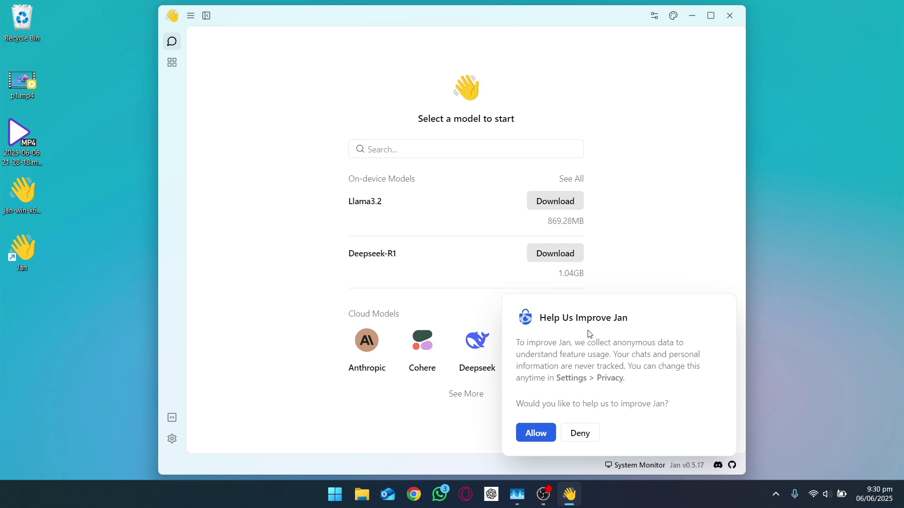
Deny anonymous usage data on the Help Us Improve Jan popup and view all hub models
left_click(587, 442)
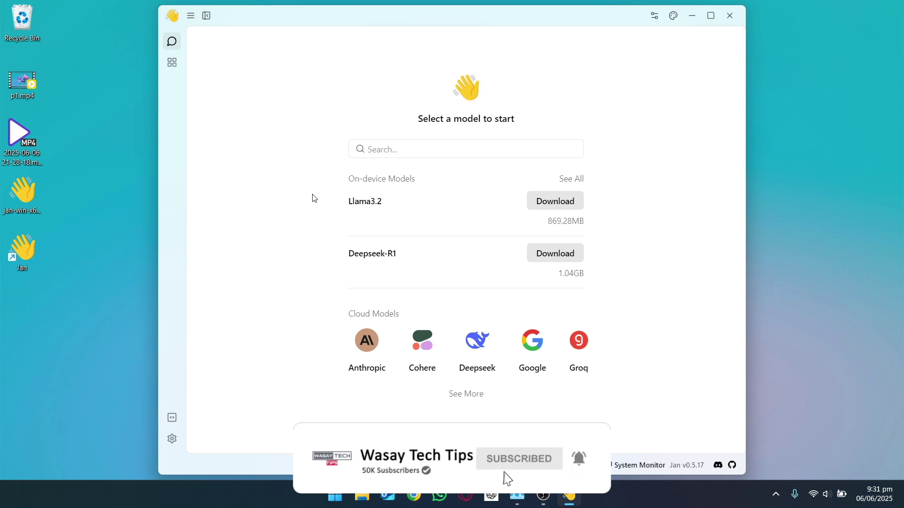
left_click(575, 179)
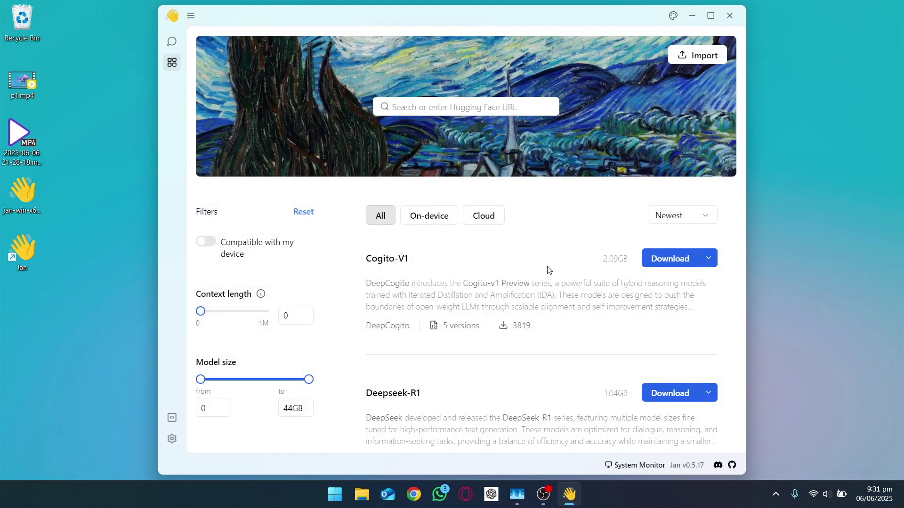
Filter the hub to On-device models, browse the list, and open Deepseek-R1's details
left_click(446, 226)
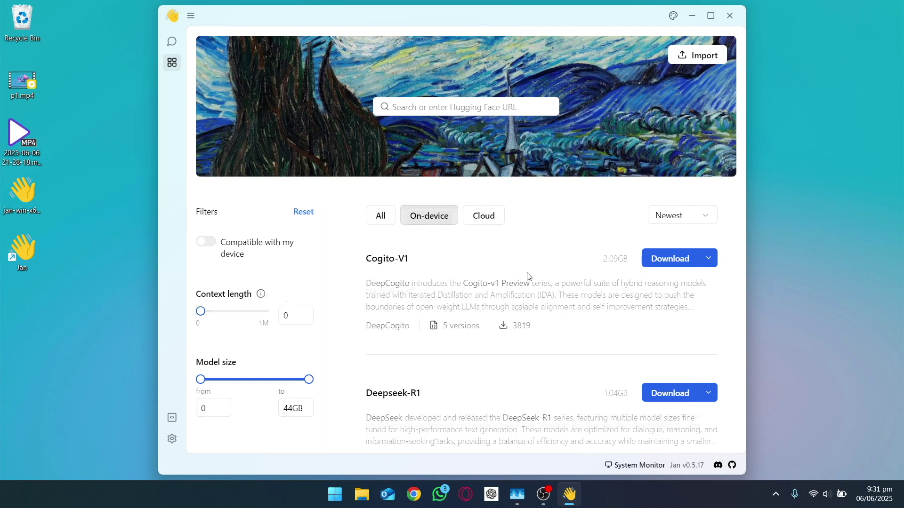
scroll(528, 276, "down", 5)
scroll(529, 276, "down", 10)
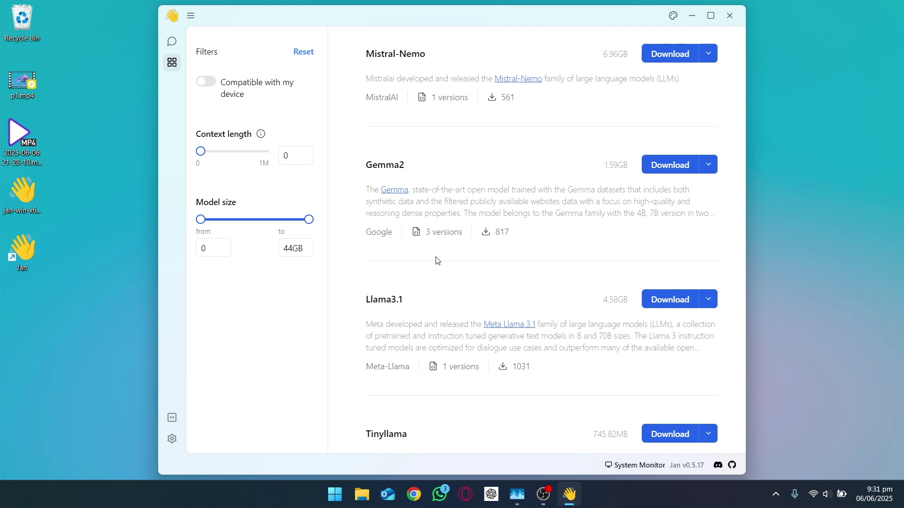
scroll(437, 260, "up", 7)
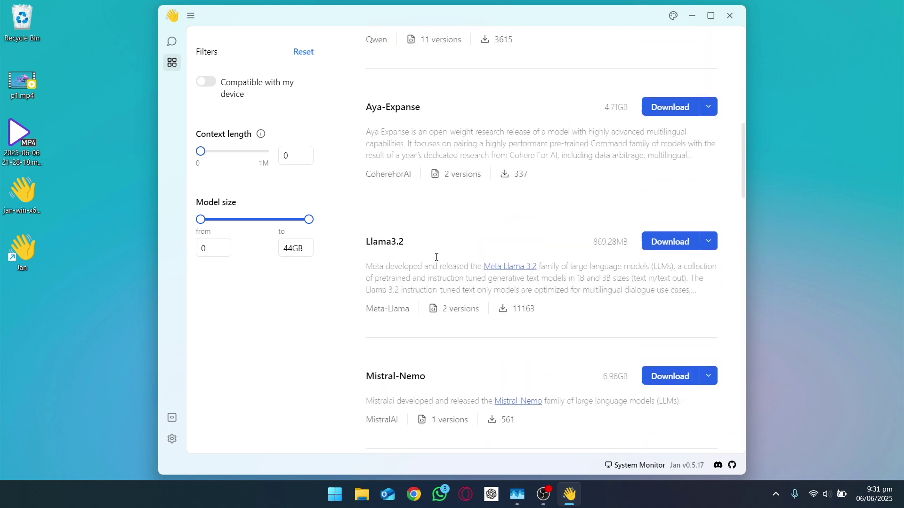
scroll(437, 257, "up", 3)
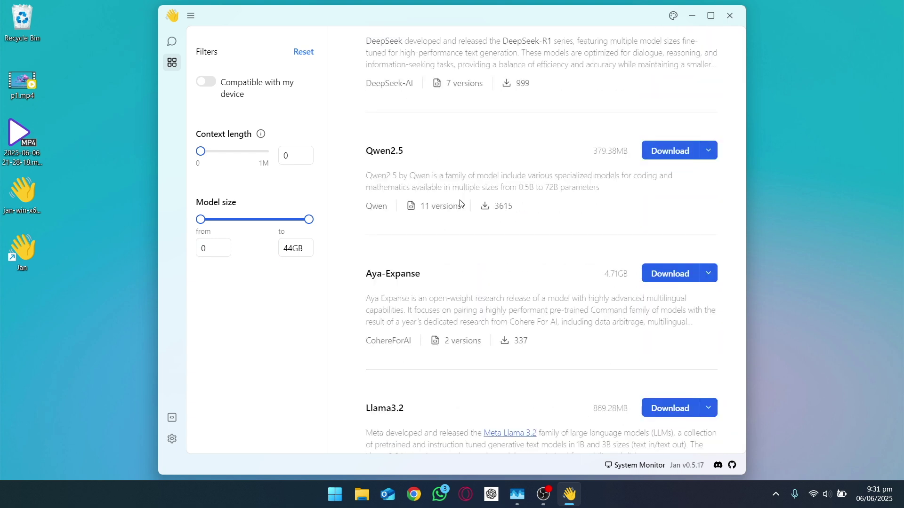
scroll(499, 167, "up", 1)
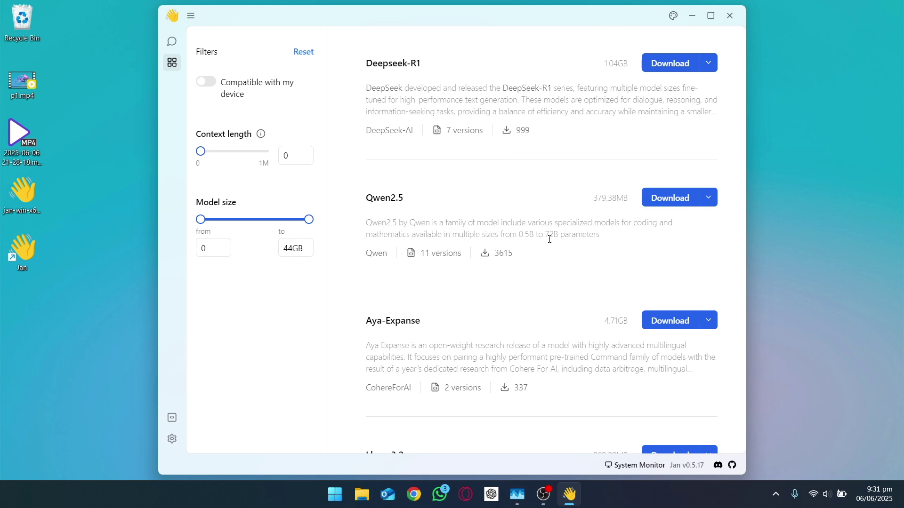
scroll(550, 240, "up", 1)
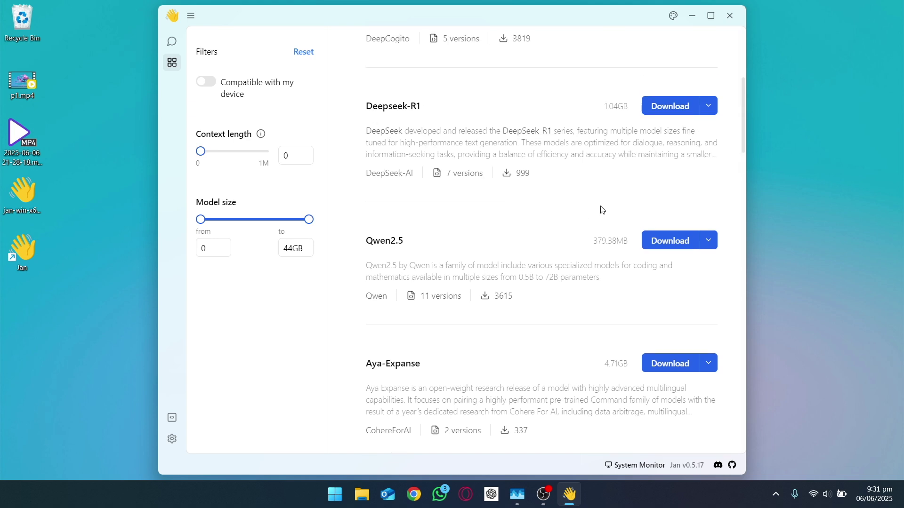
scroll(601, 207, "up", 2)
scroll(574, 188, "up", 1)
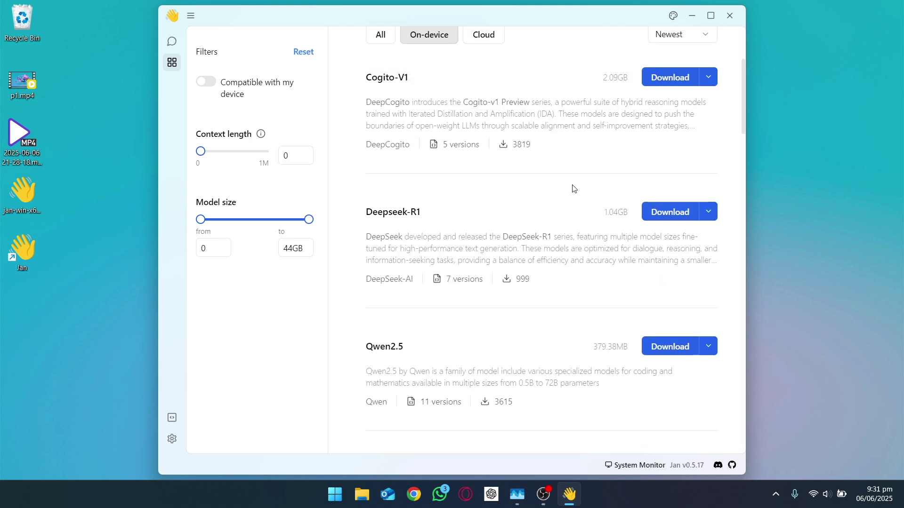
scroll(574, 188, "up", 1)
scroll(573, 188, "down", 2)
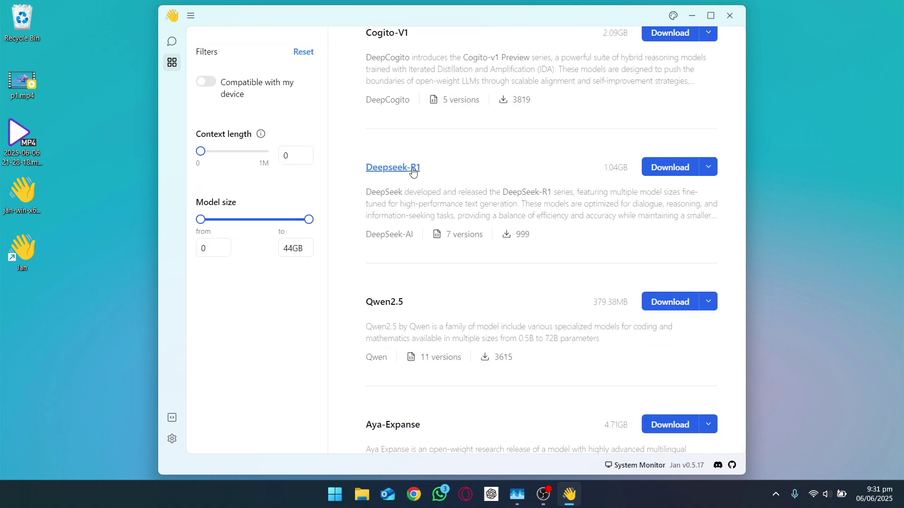
left_click(400, 172)
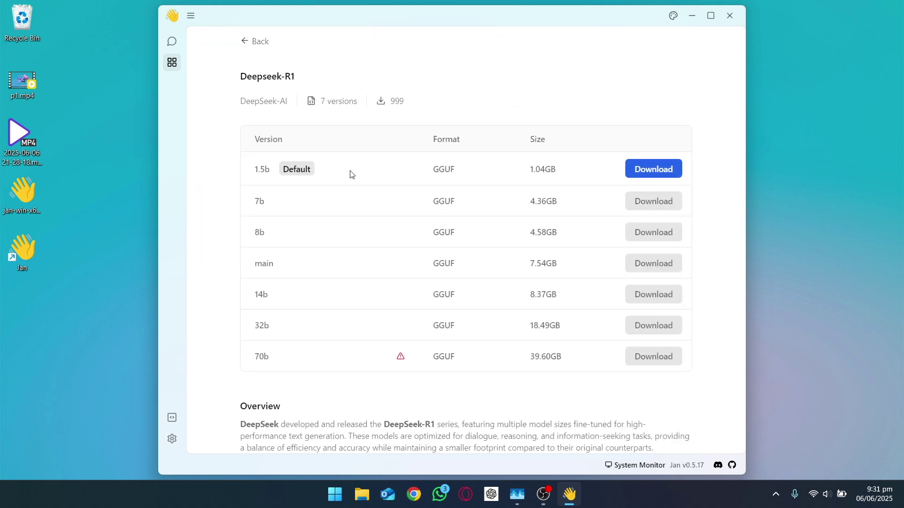
Highlight the default 1.5b, the 8b, and the 70b's 39.60GB size in Deepseek-R1's version table
double_click(256, 167)
left_click(261, 264)
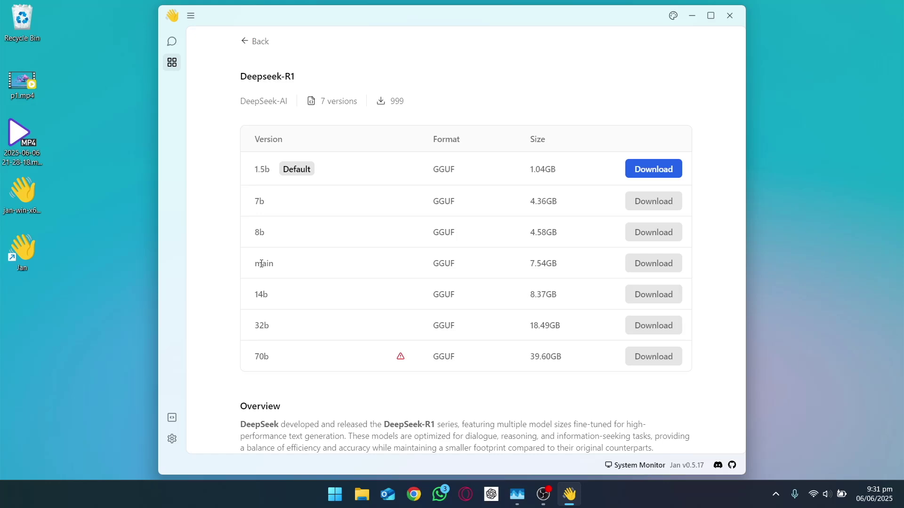
double_click(258, 231)
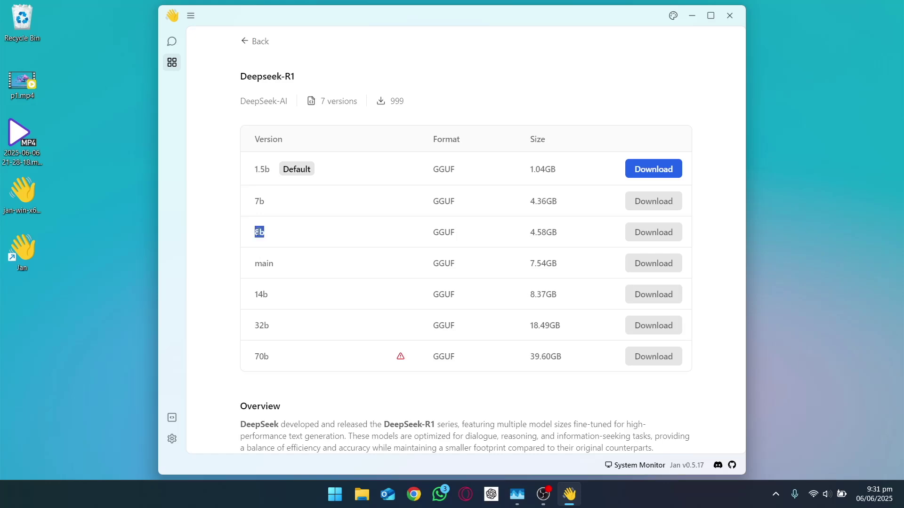
double_click(535, 354)
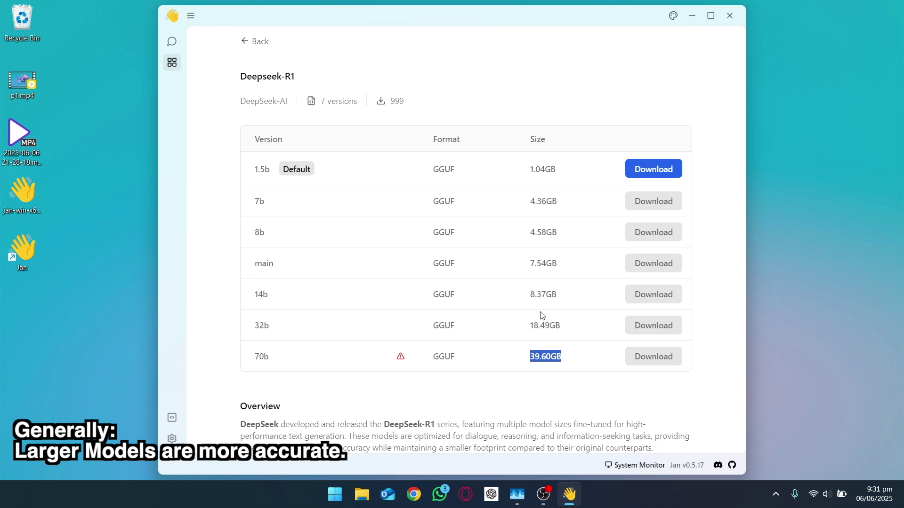
left_click(558, 100)
double_click(261, 170)
left_click(666, 78)
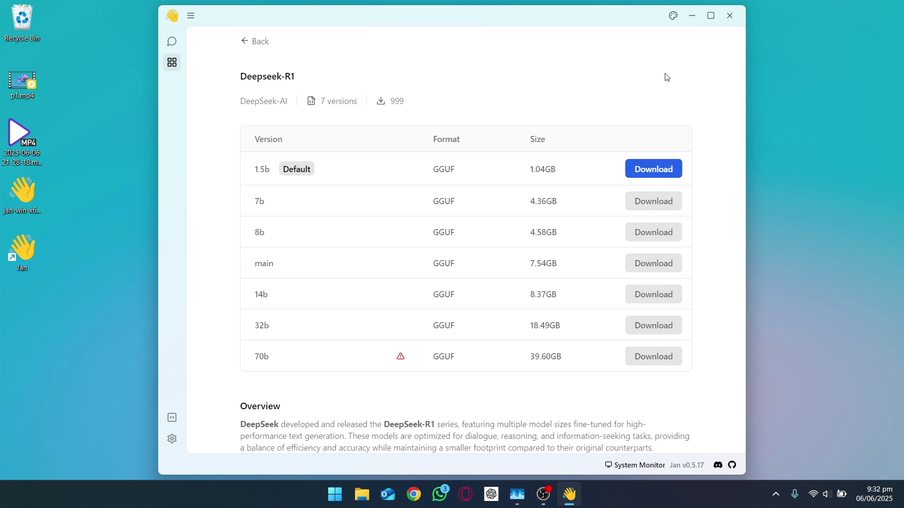
scroll(731, 149, "down", 3)
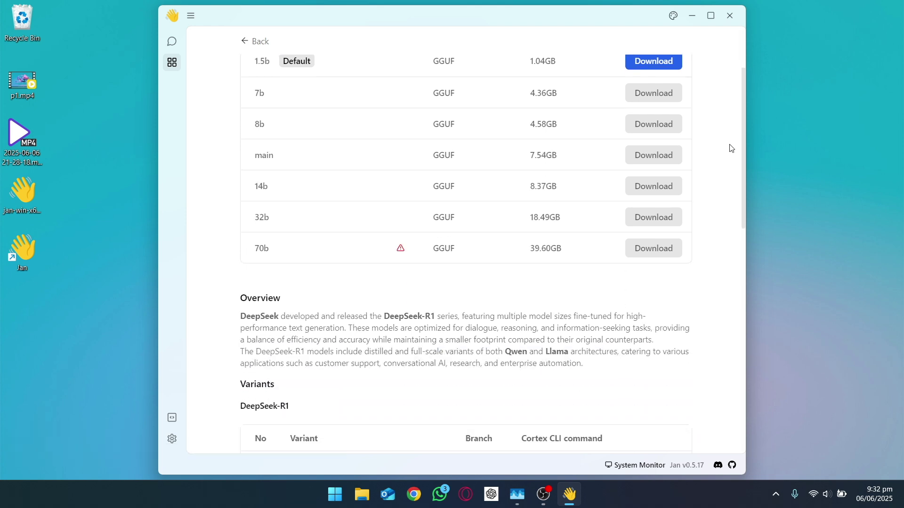
scroll(731, 149, "up", 3)
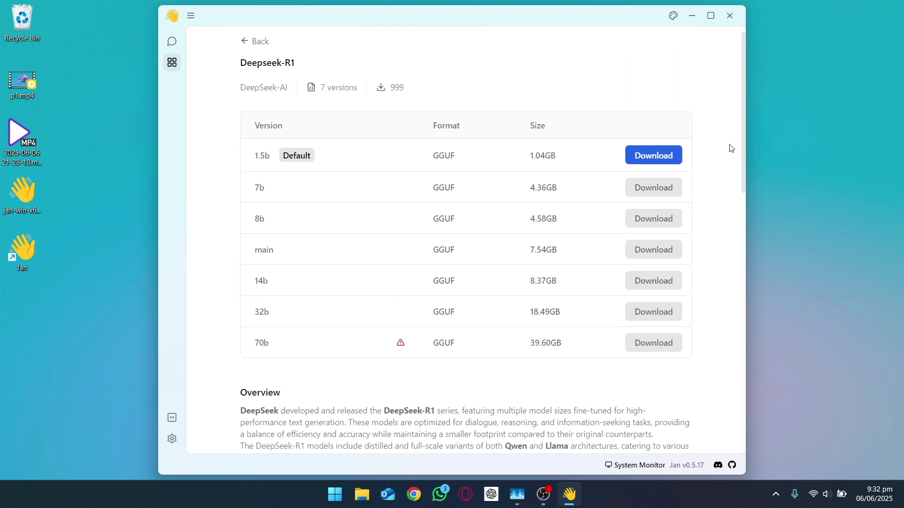
Return to the on-device hub and sort it by Most downloaded, putting Deepseek-R1 and Llama3.2 first
left_click(242, 43)
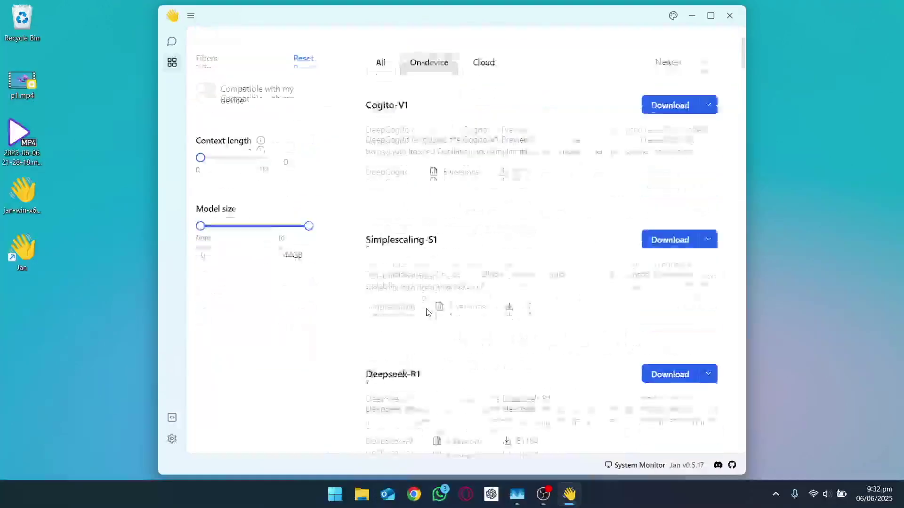
scroll(428, 312, "down", 4)
scroll(428, 312, "down", 3)
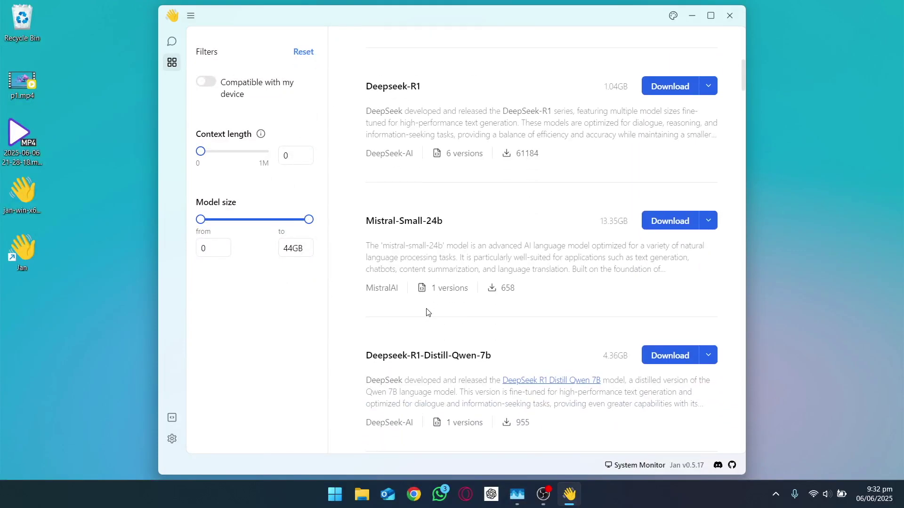
scroll(427, 309, "down", 4)
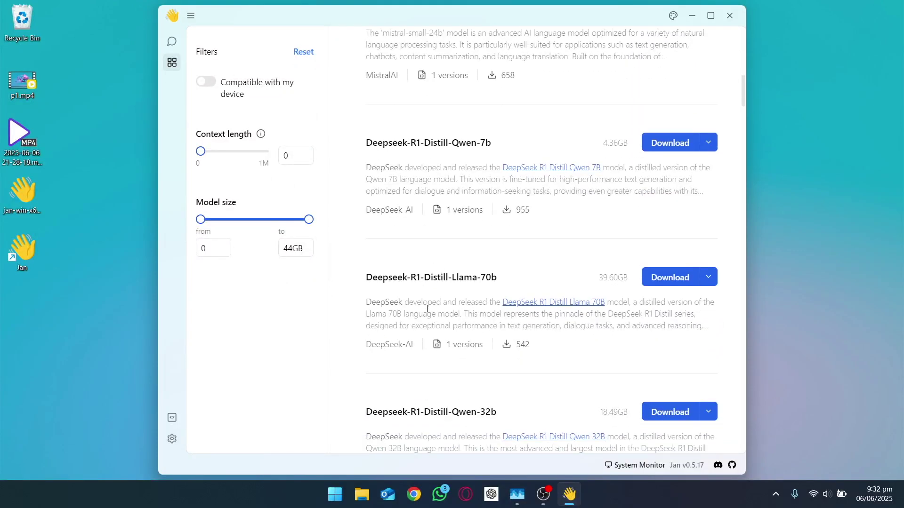
scroll(428, 312, "down", 5)
scroll(428, 312, "up", 8)
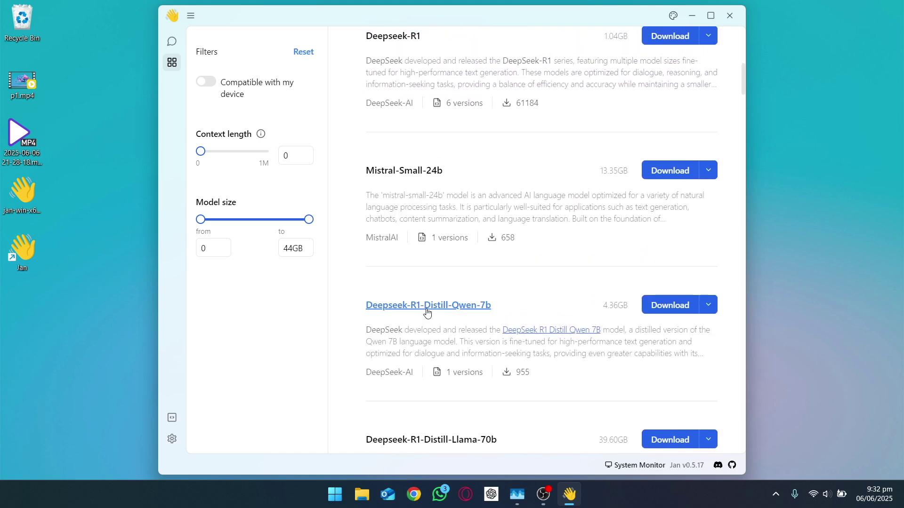
scroll(428, 312, "up", 5)
scroll(451, 300, "up", 3)
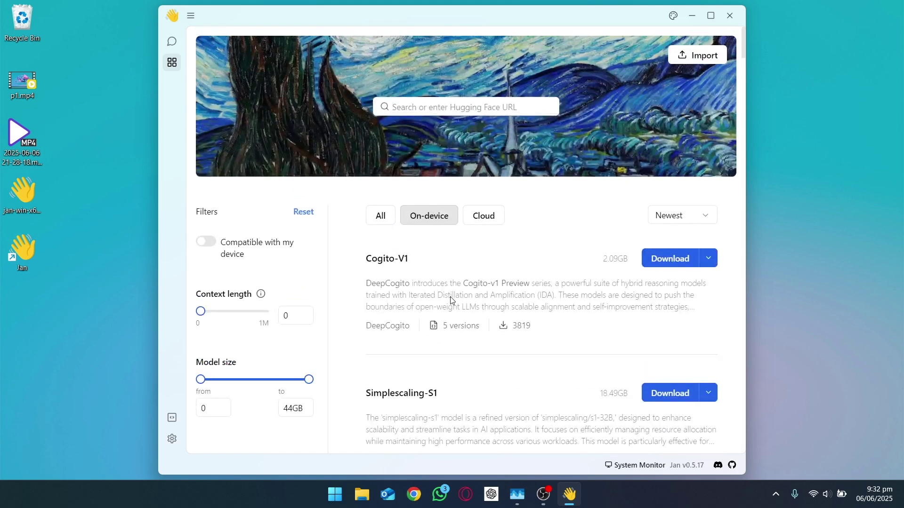
left_click(691, 219)
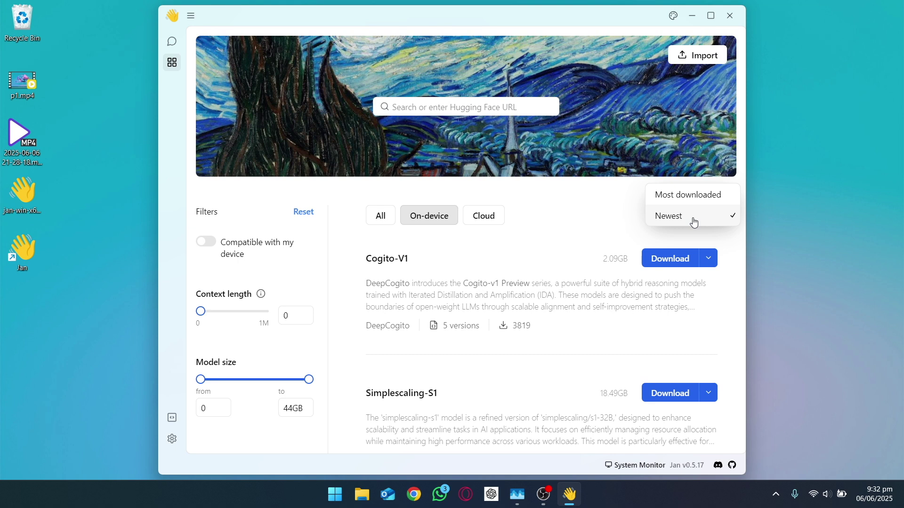
left_click(705, 197)
scroll(521, 249, "down", 3)
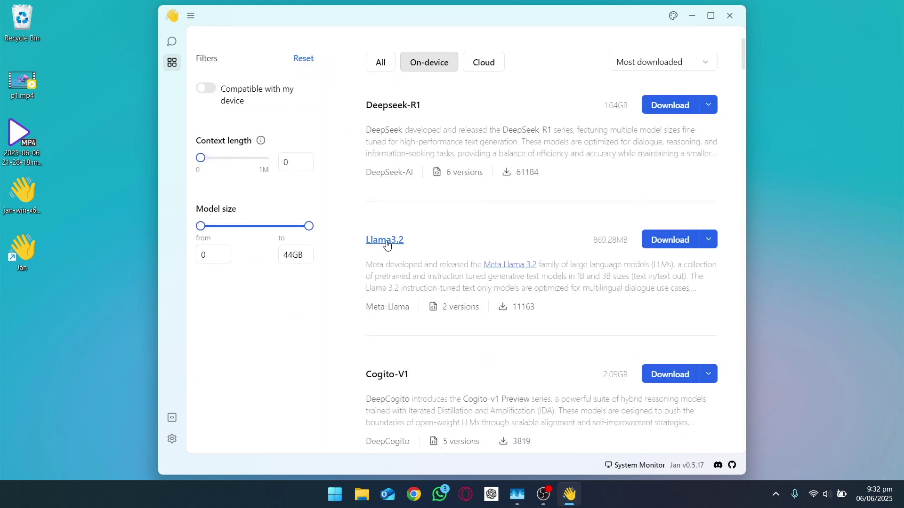
Download the 869.28MB Llama3.2 model and open a New Thread using llama3.2:1b
double_click(610, 239)
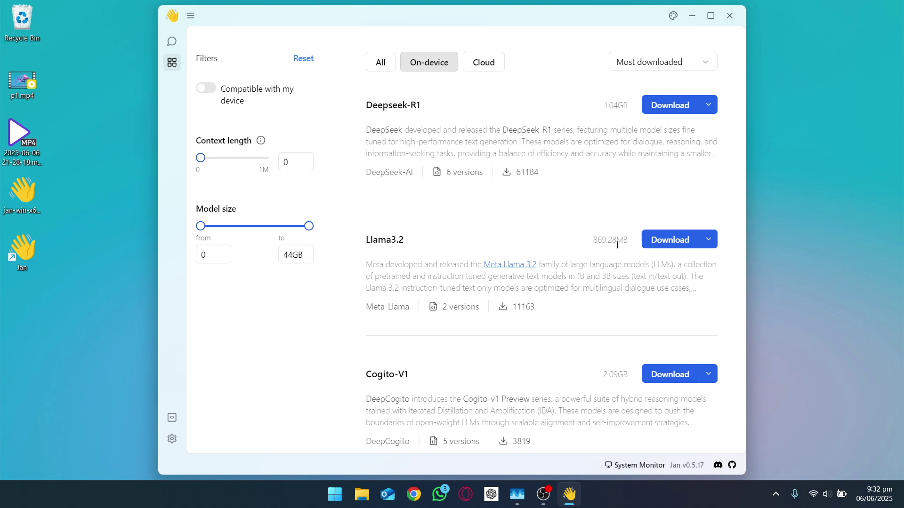
left_click(681, 243)
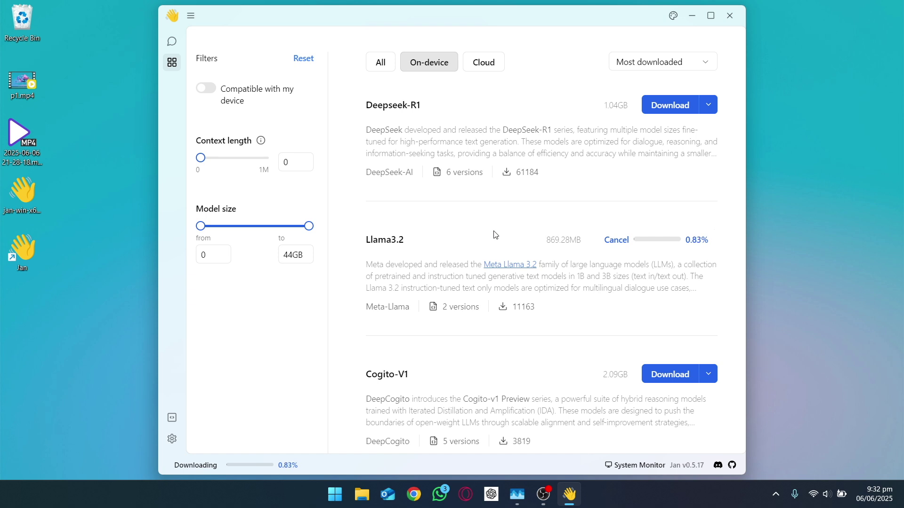
scroll(495, 234, "down", 1)
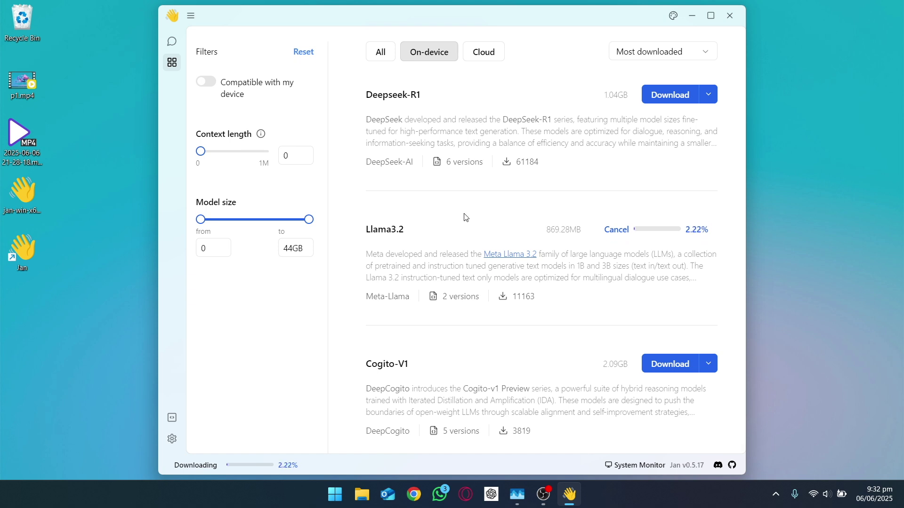
scroll(444, 224, "down", 1)
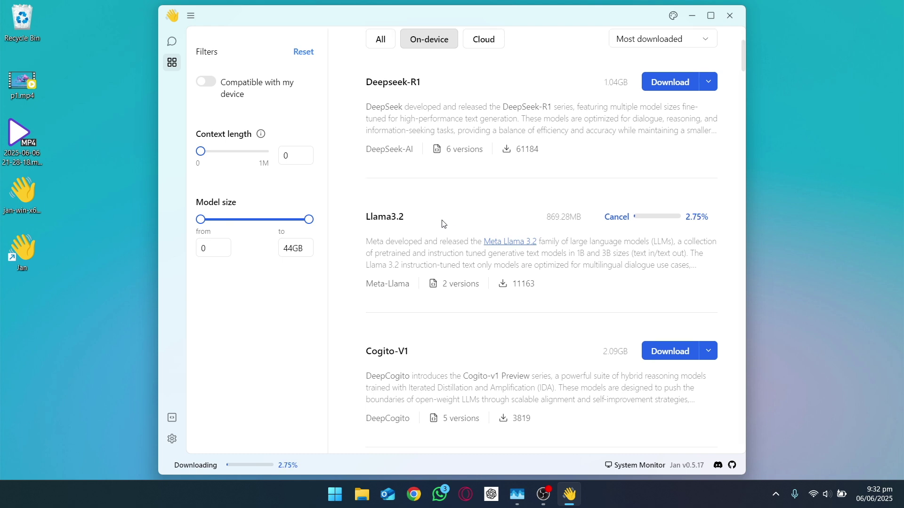
scroll(444, 224, "up", 2)
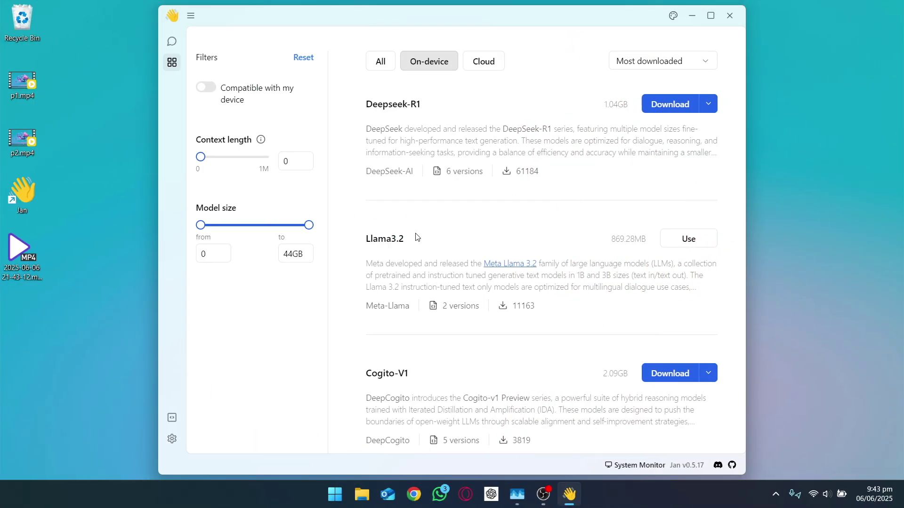
left_click(701, 249)
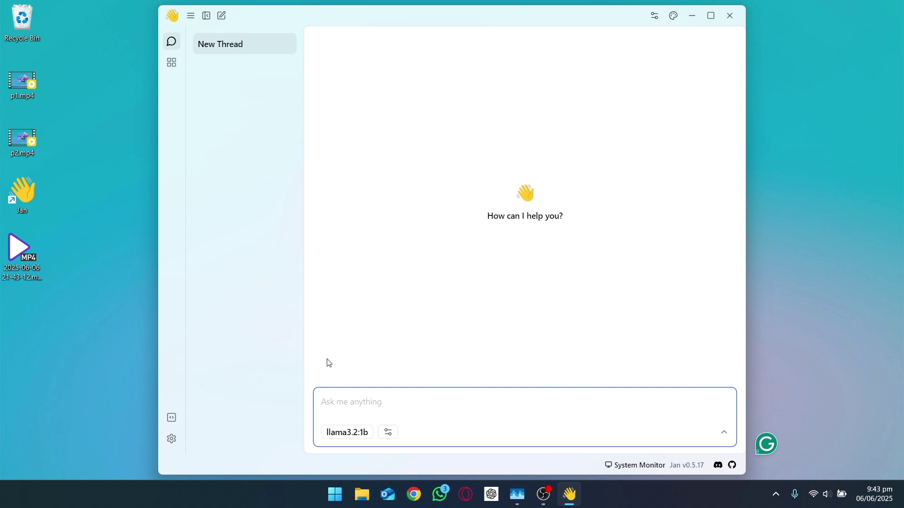
Check the thread's model list and review the Assistant and Model settings tabs
left_click(359, 435)
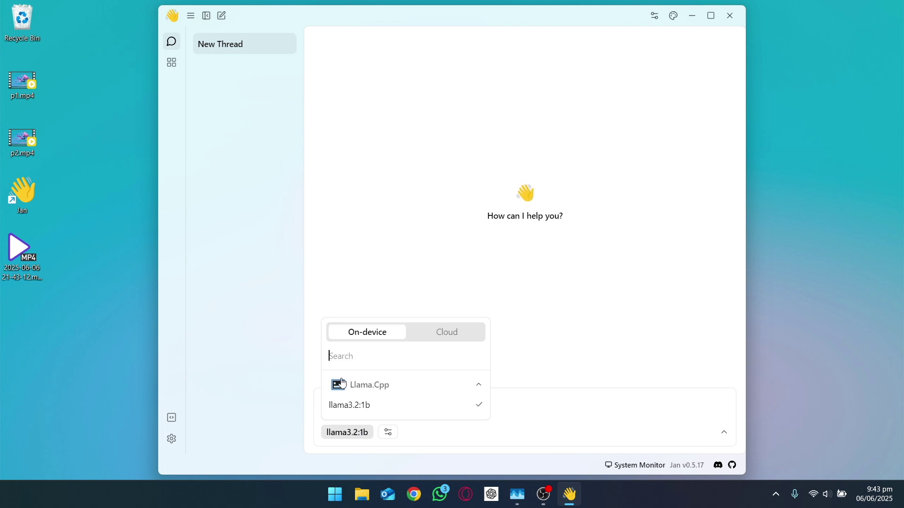
left_click(492, 439)
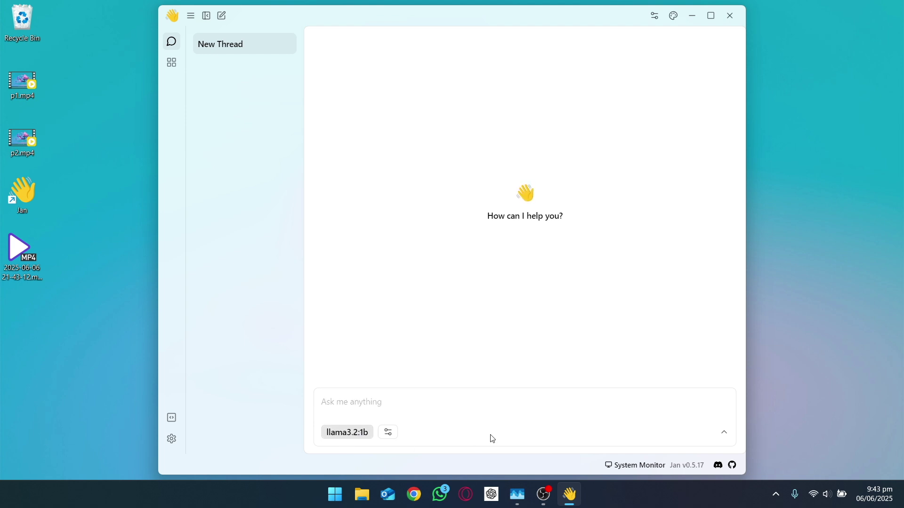
left_click(394, 437)
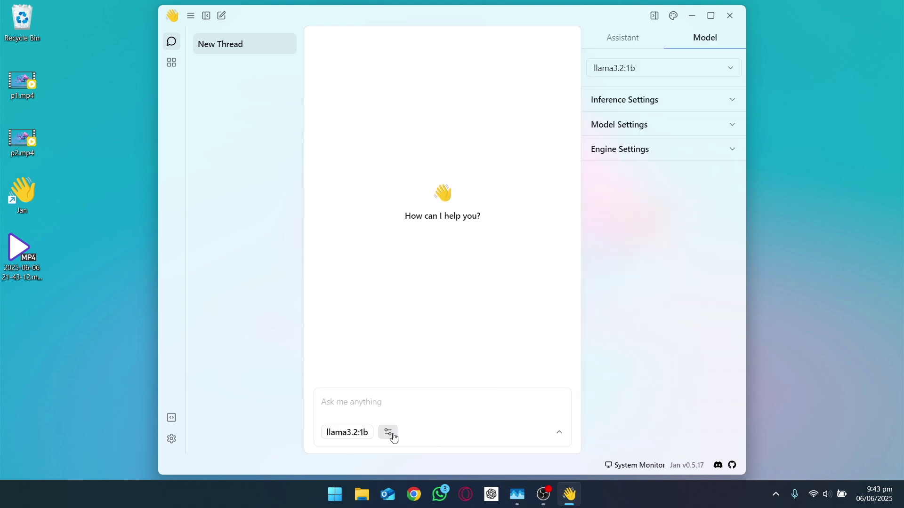
left_click(639, 42)
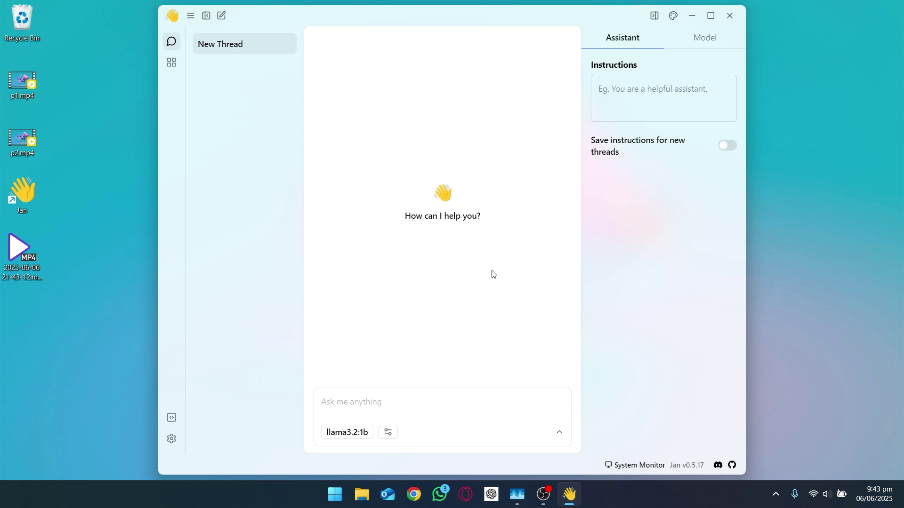
left_click(690, 45)
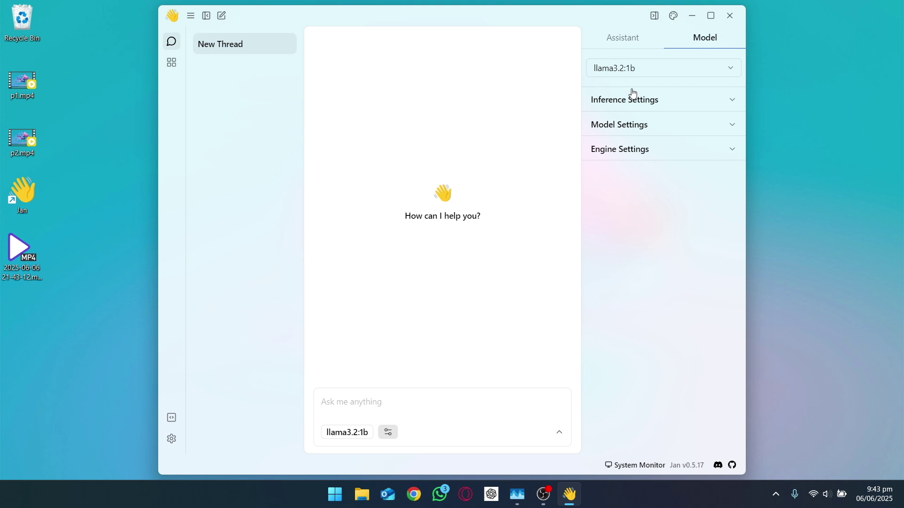
Expand Engine Settings to show llama3.2:1b's 4096 context length and 29 GPU layers
left_click(624, 103)
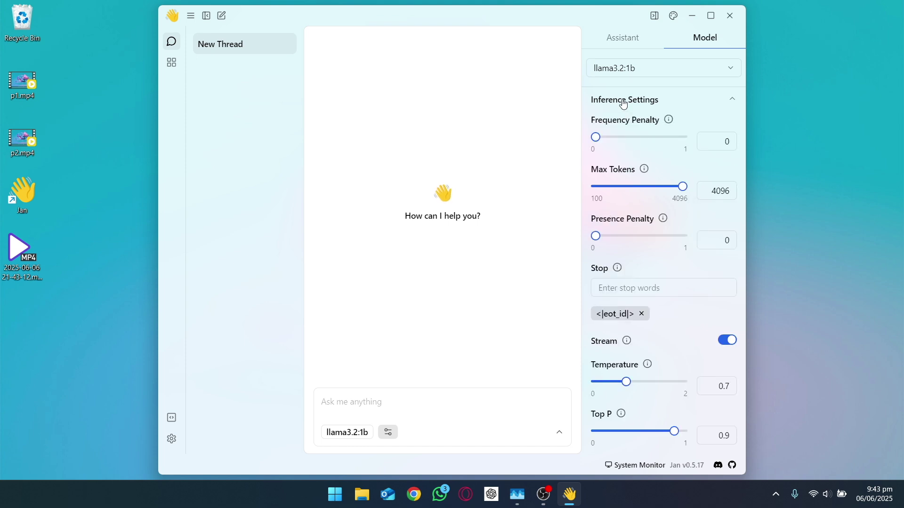
left_click(650, 104)
left_click(629, 133)
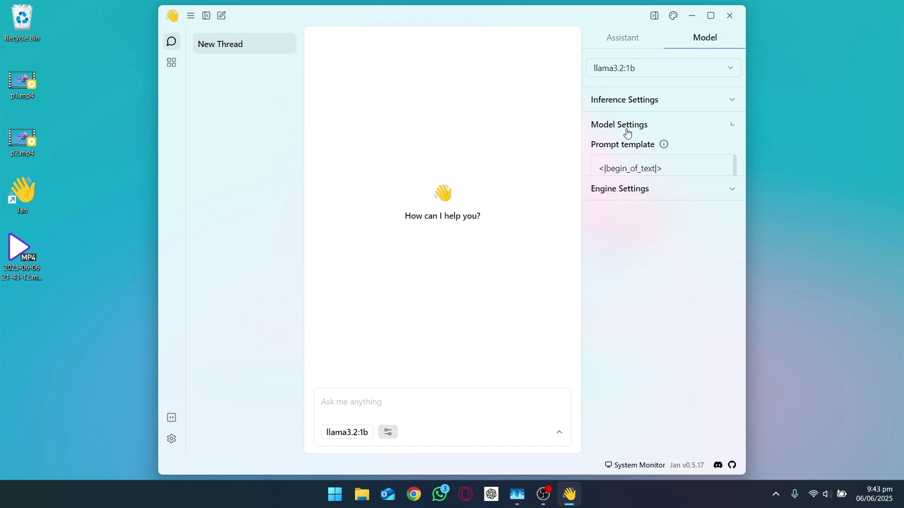
left_click(628, 134)
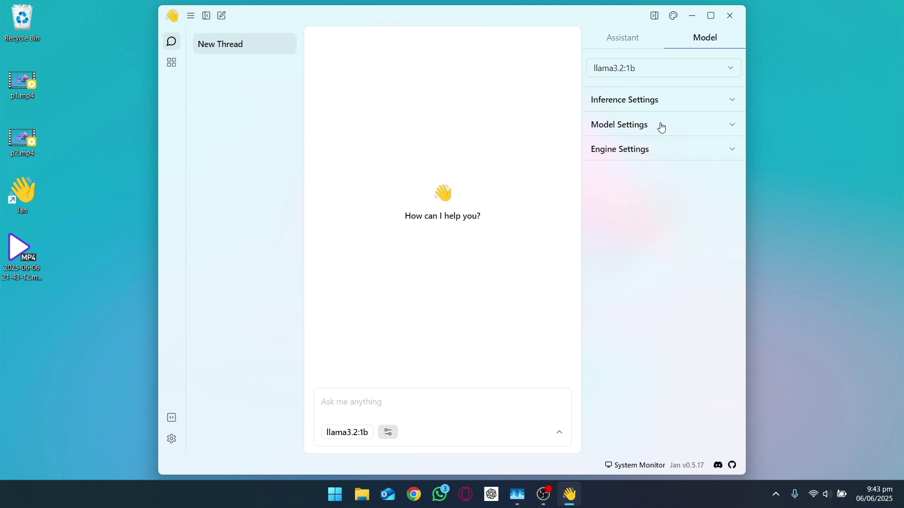
left_click(625, 158)
left_click(630, 100)
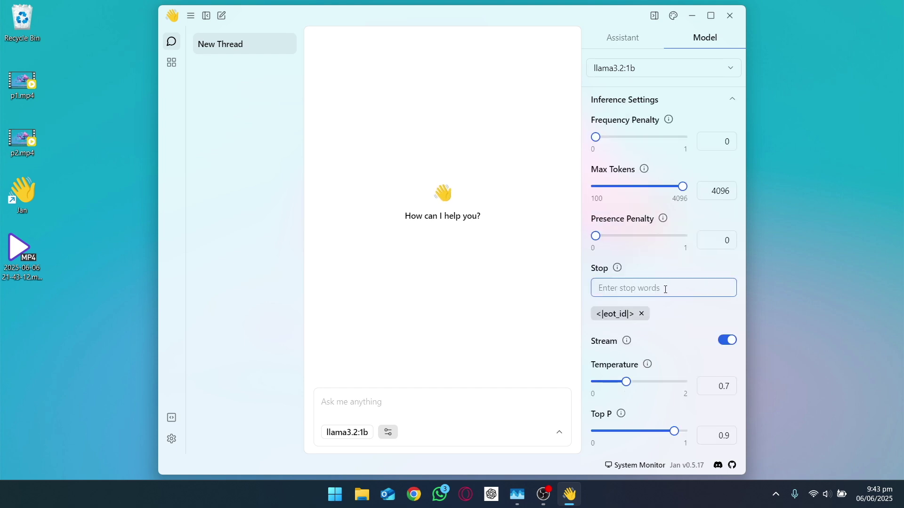
scroll(650, 306, "down", 5)
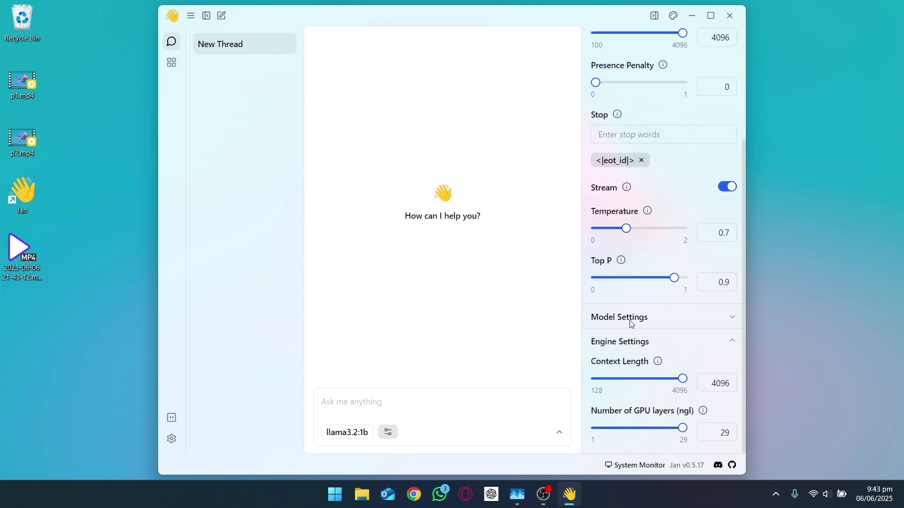
scroll(631, 320, "up", 5)
left_click(652, 104)
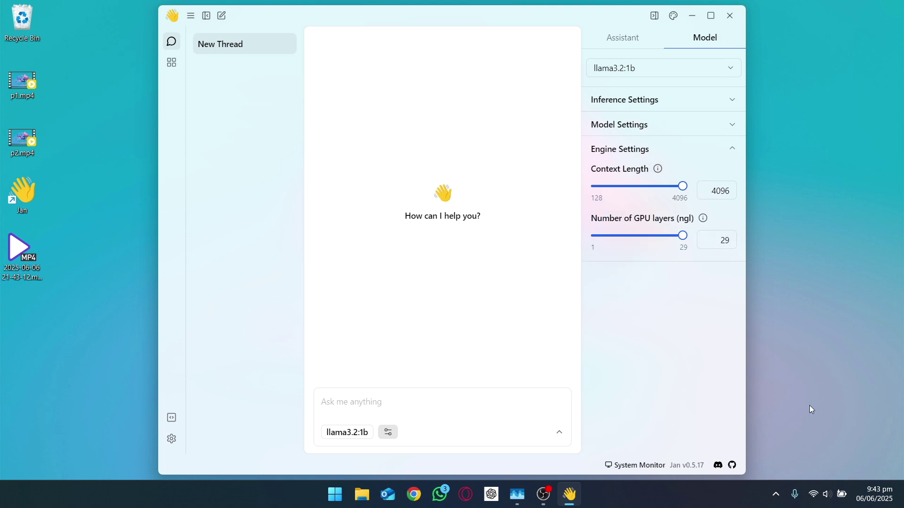
Turn Wi-Fi off in Quick Settings, then focus Jan's chat input and hide the model settings panel
left_click(821, 499)
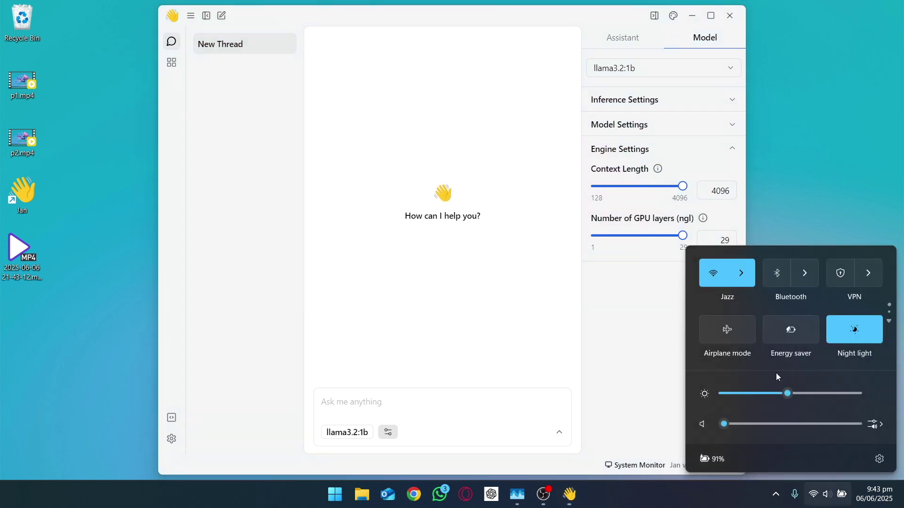
left_click(720, 274)
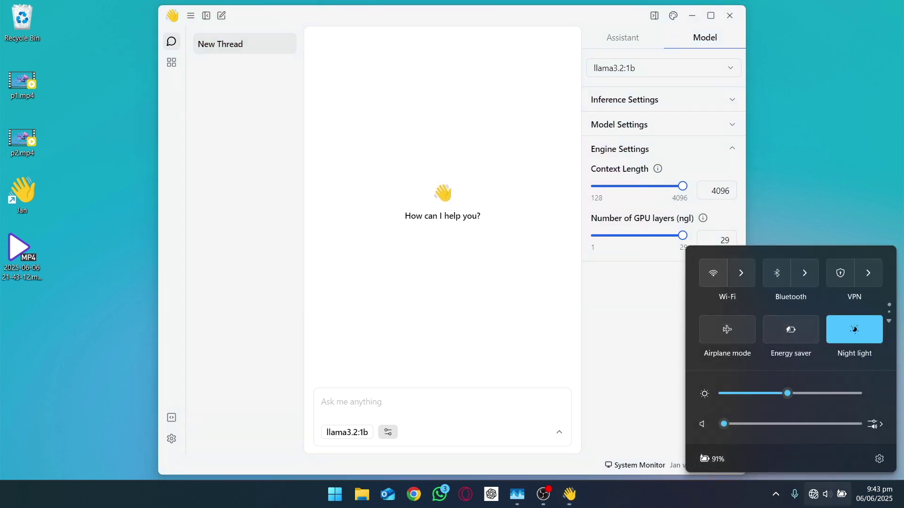
left_click(818, 498)
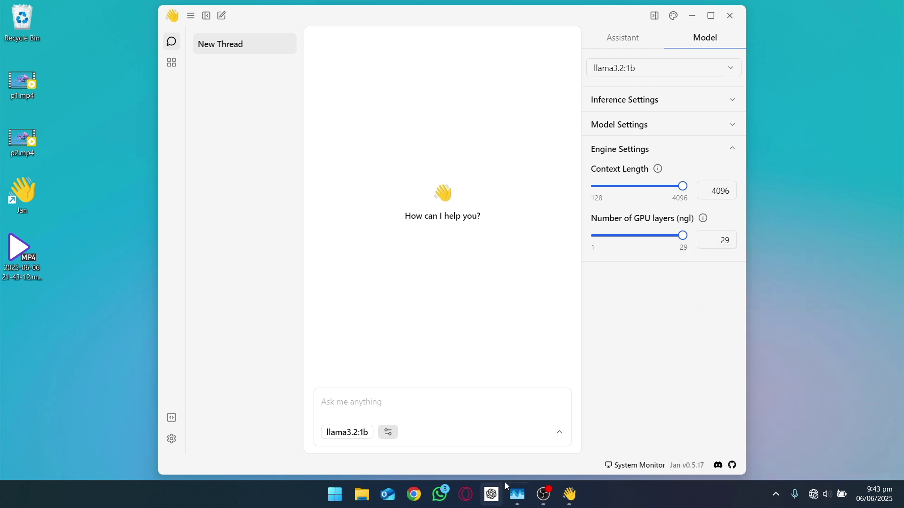
left_click(372, 402)
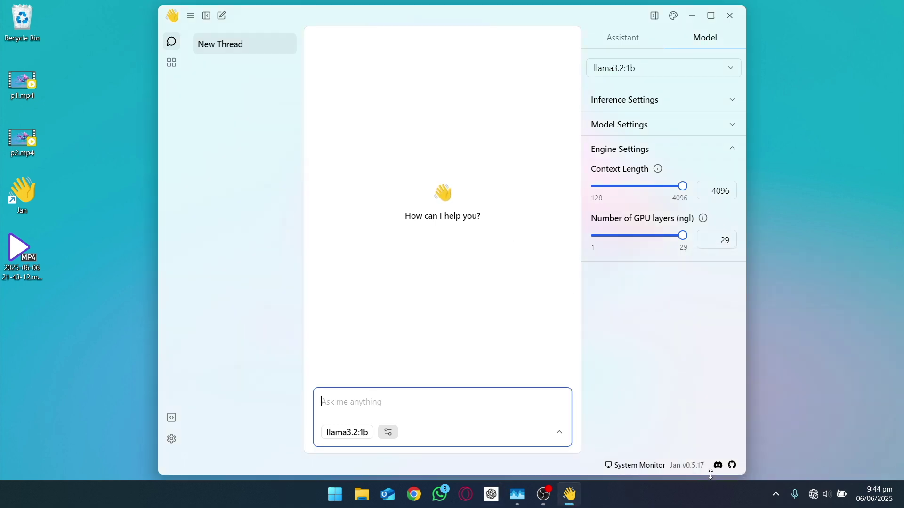
left_click(389, 431)
Send the greeting 'hi' to the llama3.2:1b model
left_click(411, 394)
type("hi")
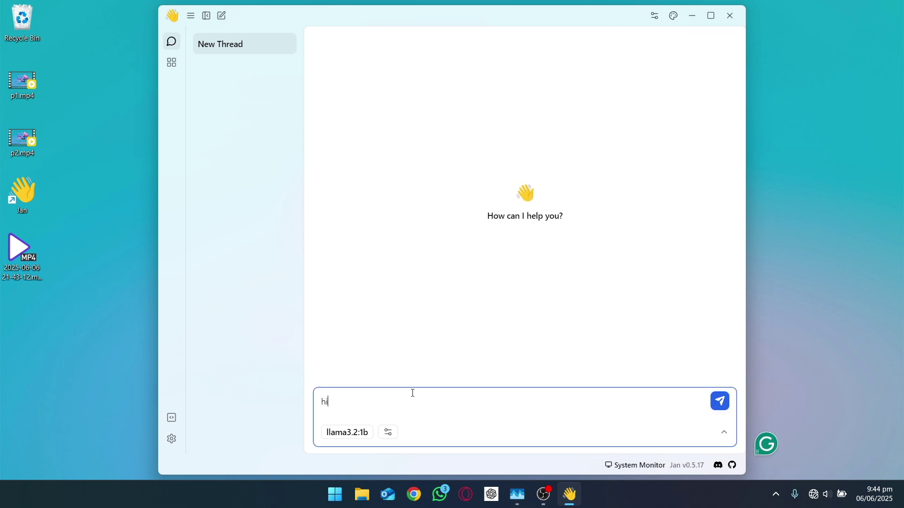
key("Return")
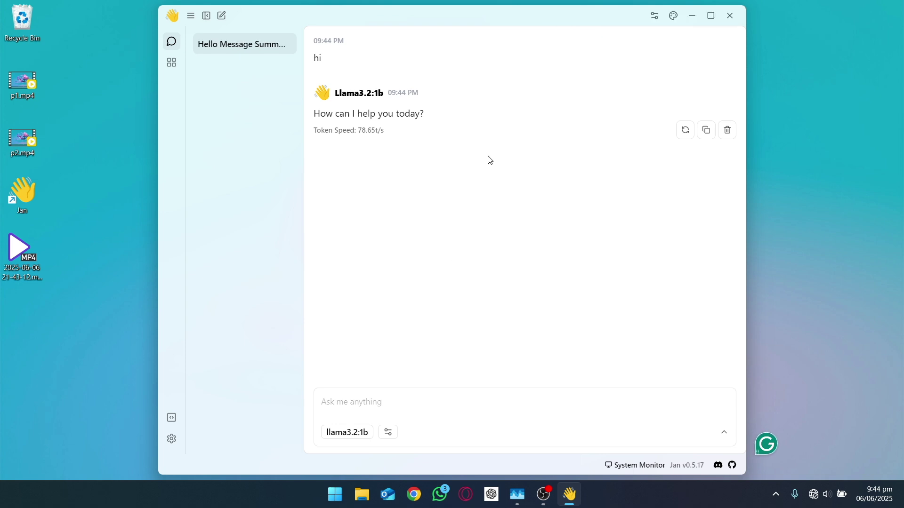
Ask 'what is LLM' and confirm in Quick Settings that Wi-Fi is off
left_click(367, 406)
type("wh")
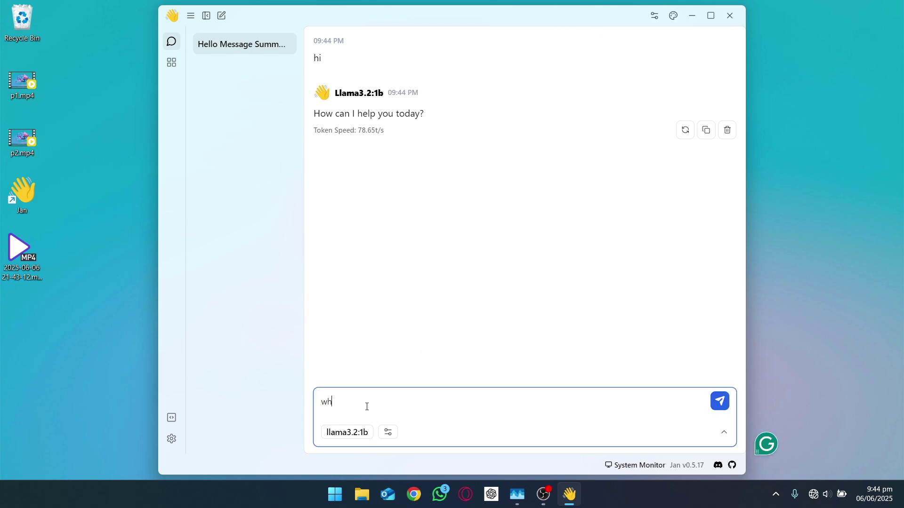
type("LM")
key("Return")
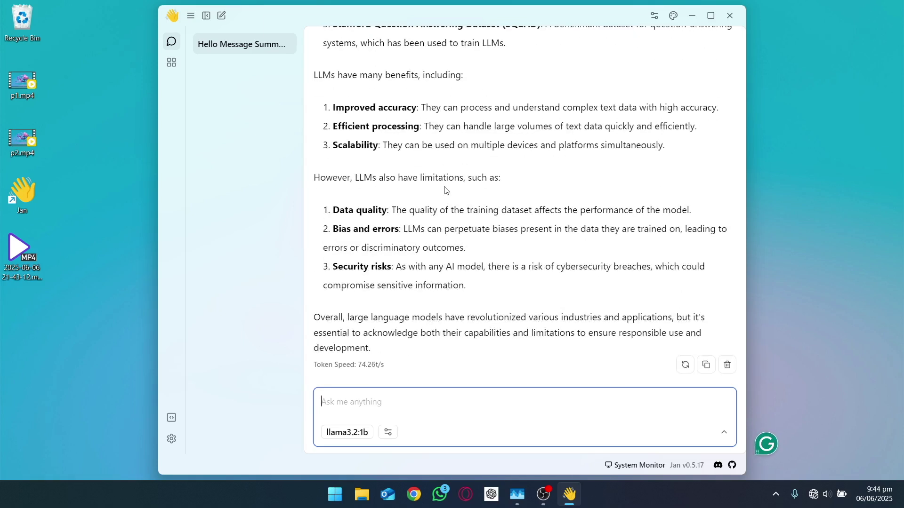
scroll(520, 242, "up", 5)
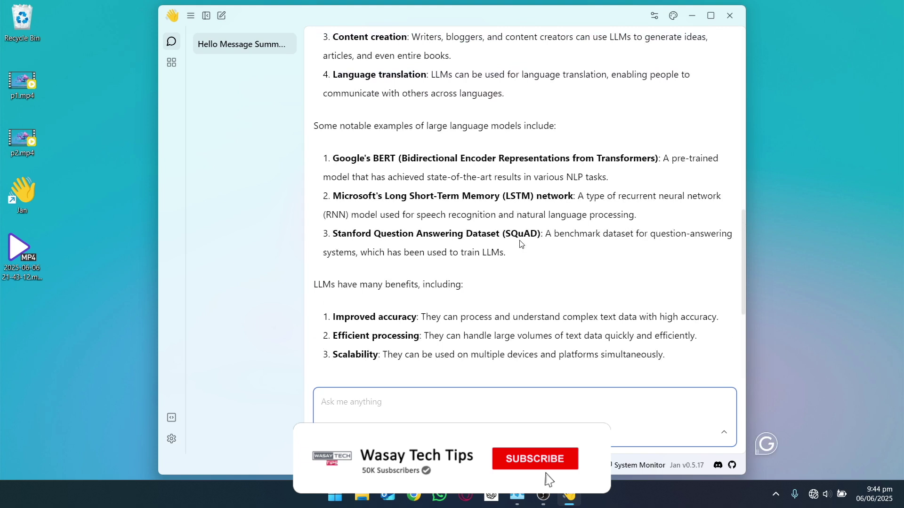
scroll(521, 242, "up", 10)
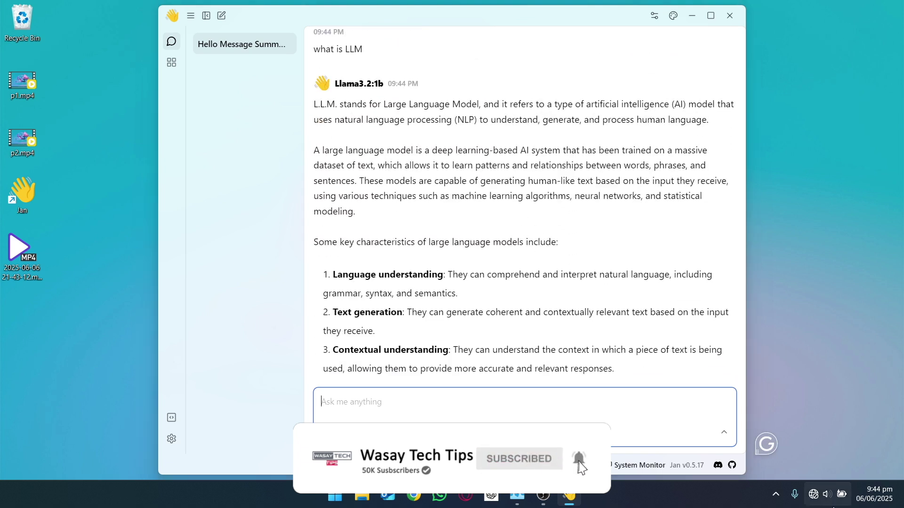
key("super+a")
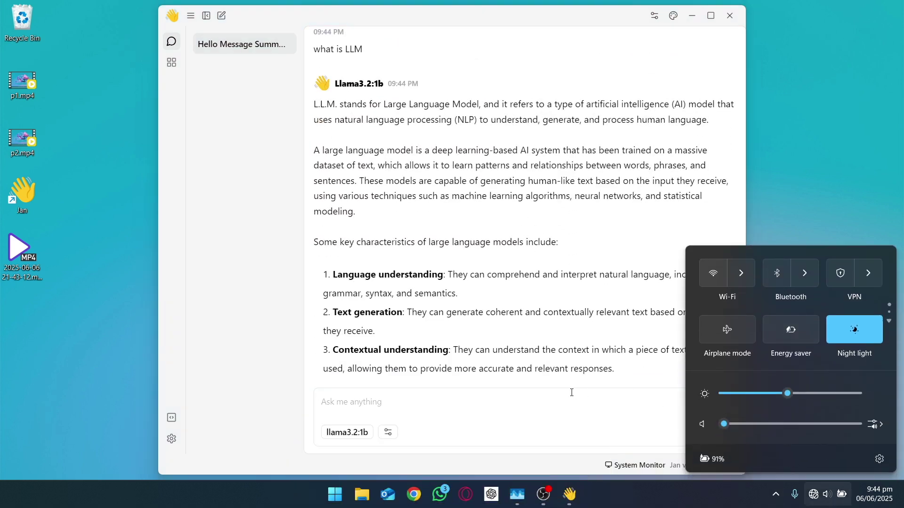
left_click(571, 391)
Scroll through the model's LLM answer down to its benefits and limitations
scroll(588, 356, "down", 8)
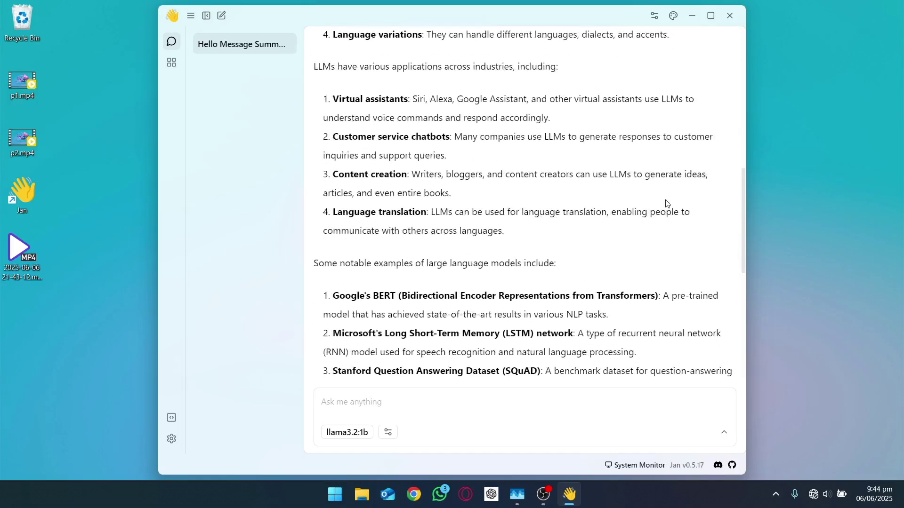
scroll(667, 203, "down", 7)
scroll(667, 203, "up", 7)
scroll(666, 203, "up", 5)
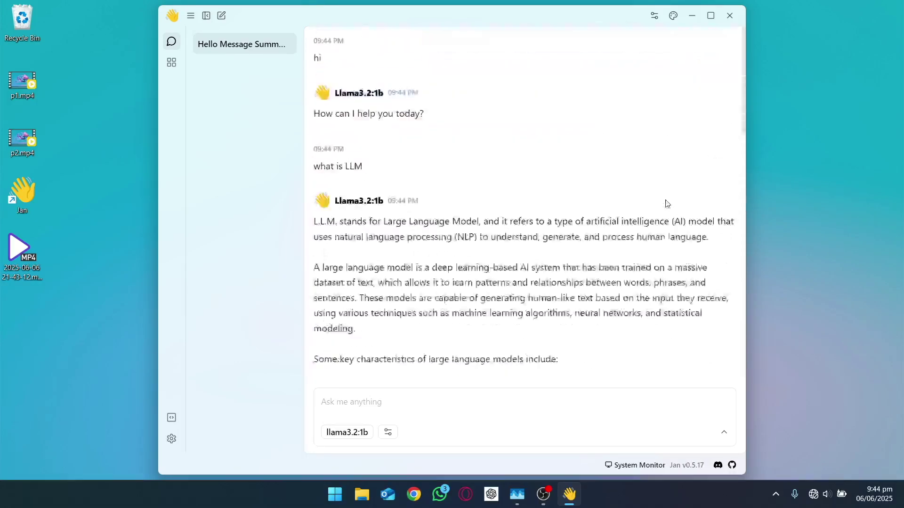
scroll(666, 203, "down", 10)
scroll(570, 286, "down", 6)
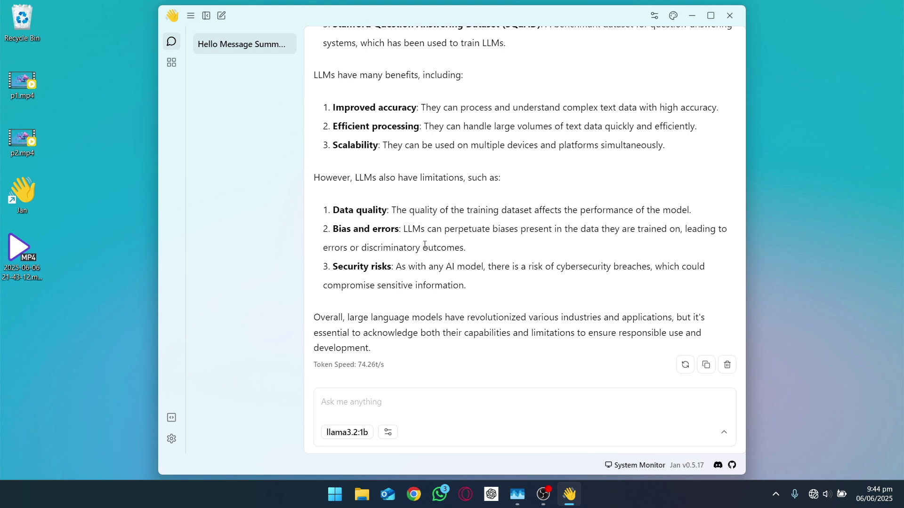
scroll(466, 249, "up", 20)
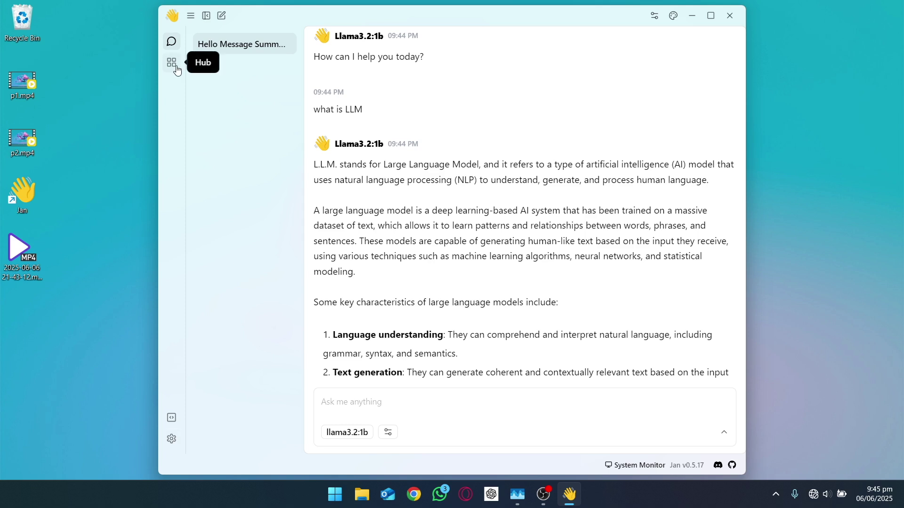
Leave the chat thread and open the model Hub
scroll(527, 221, "up", 2)
scroll(527, 222, "down", 10)
scroll(527, 221, "up", 10)
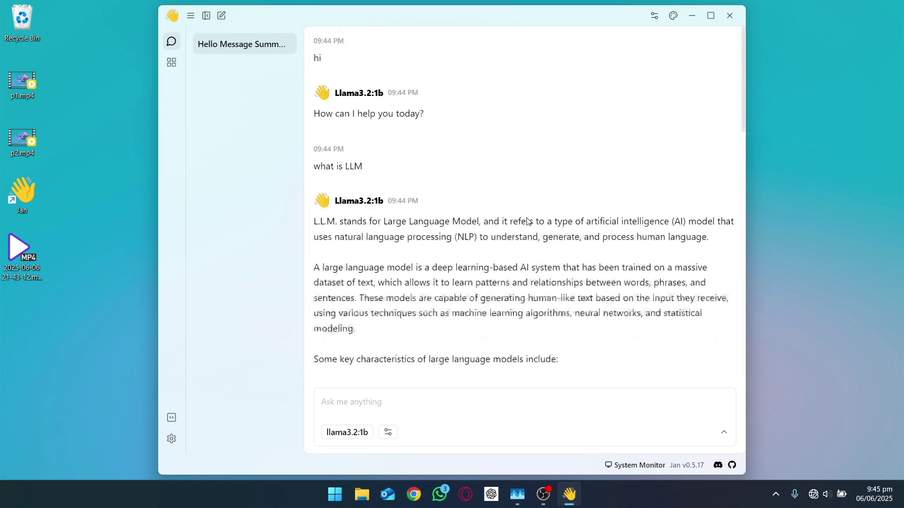
left_click(172, 62)
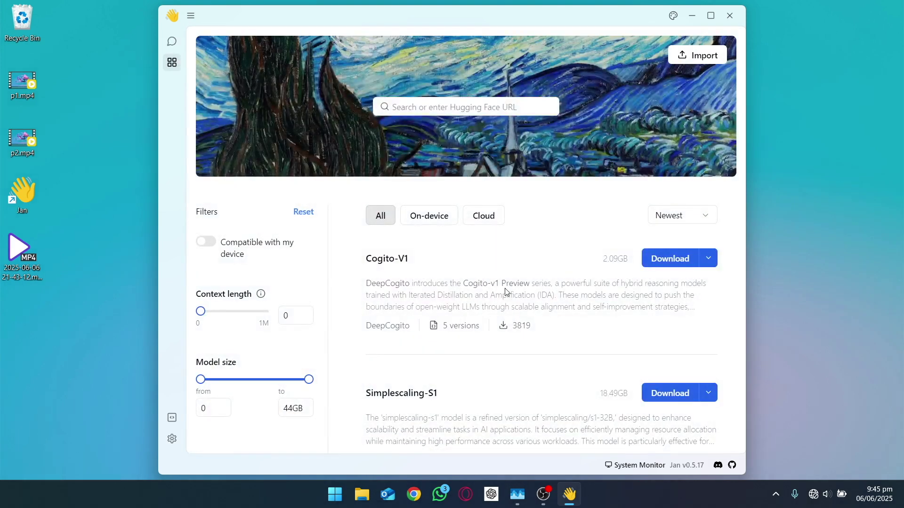
scroll(505, 291, "down", 4)
scroll(505, 291, "up", 4)
Browse the Cloud providers, then return to the On-device model list
left_click(429, 226)
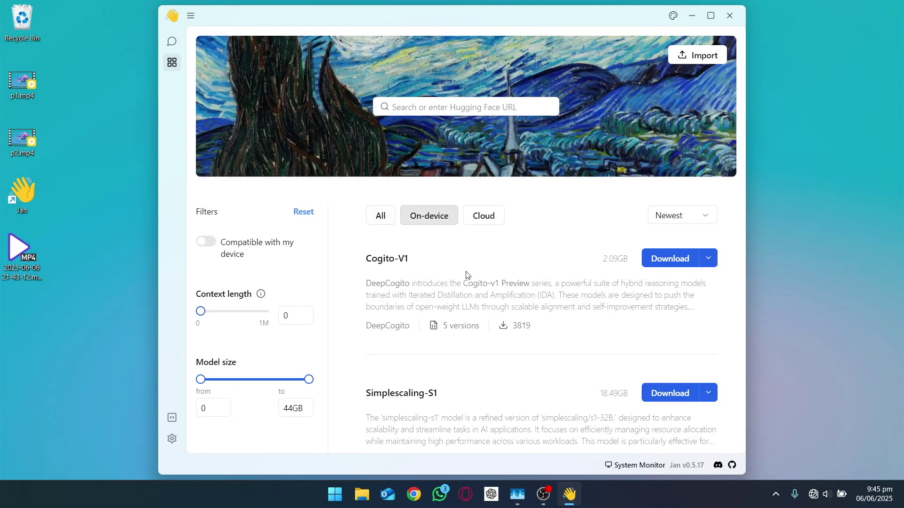
left_click(473, 224)
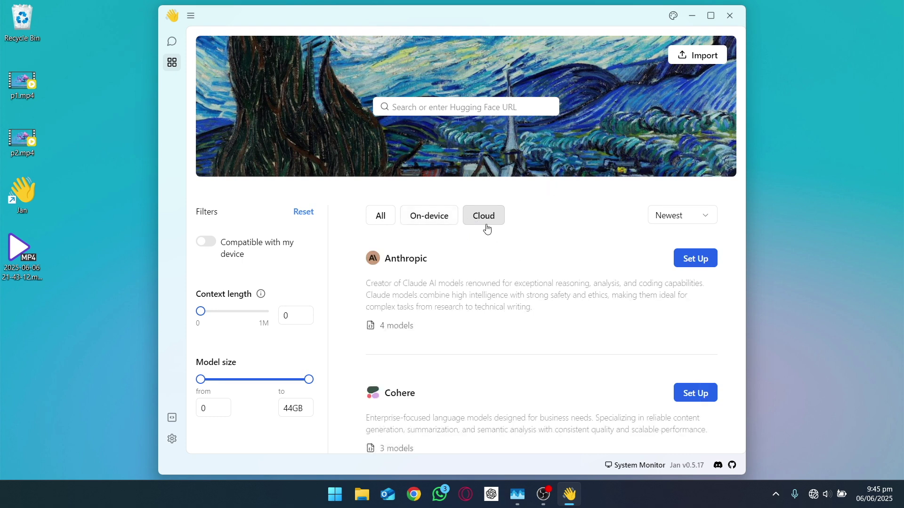
scroll(544, 223, "down", 3)
scroll(542, 222, "up", 3)
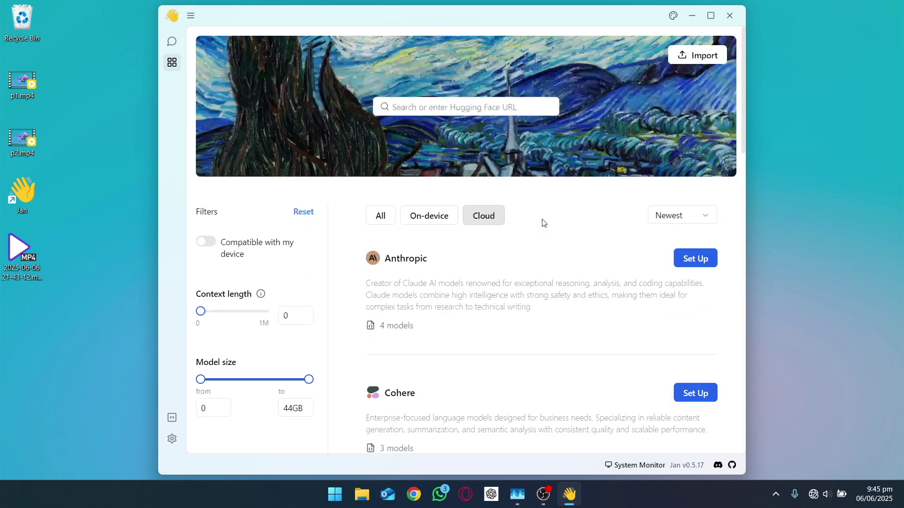
left_click(413, 224)
scroll(349, 238, "down", 15)
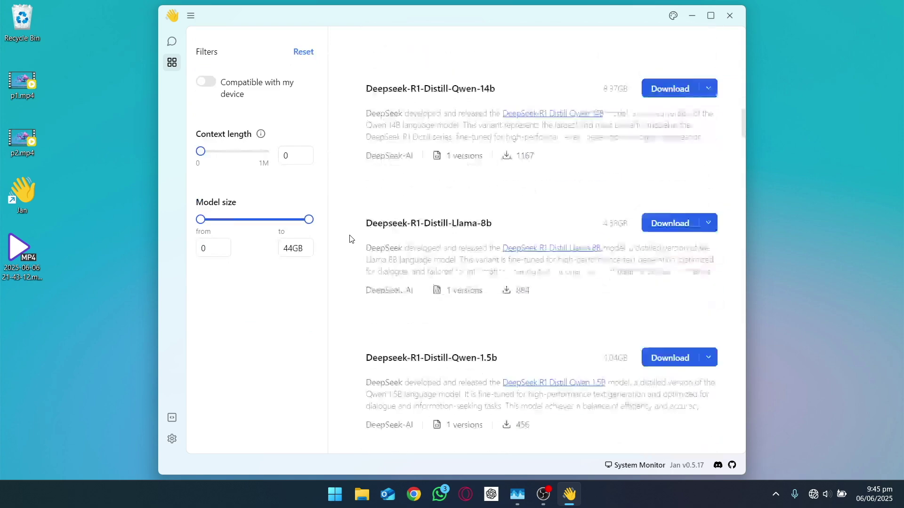
scroll(349, 238, "up", 8)
Reopen the llama3.2:1b thread and delete the model's answer about LLMs
left_click(172, 42)
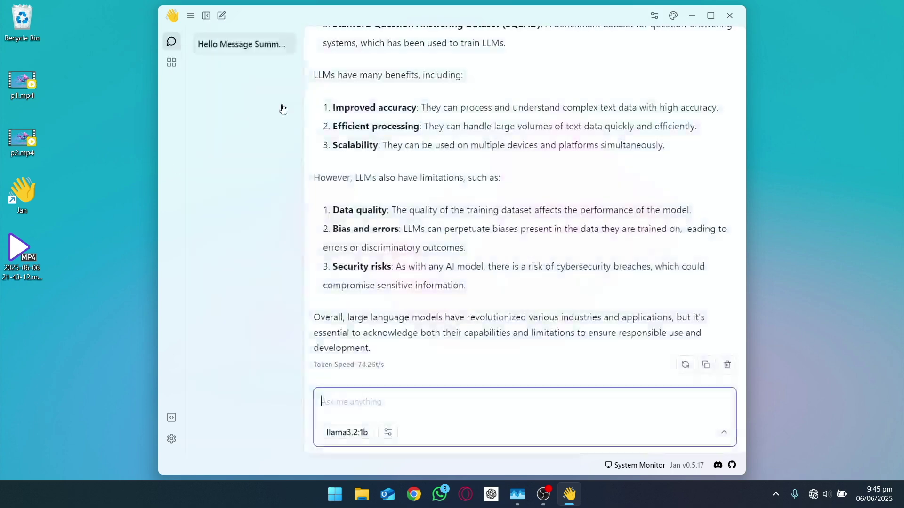
scroll(369, 292, "up", 10)
scroll(482, 298, "down", 10)
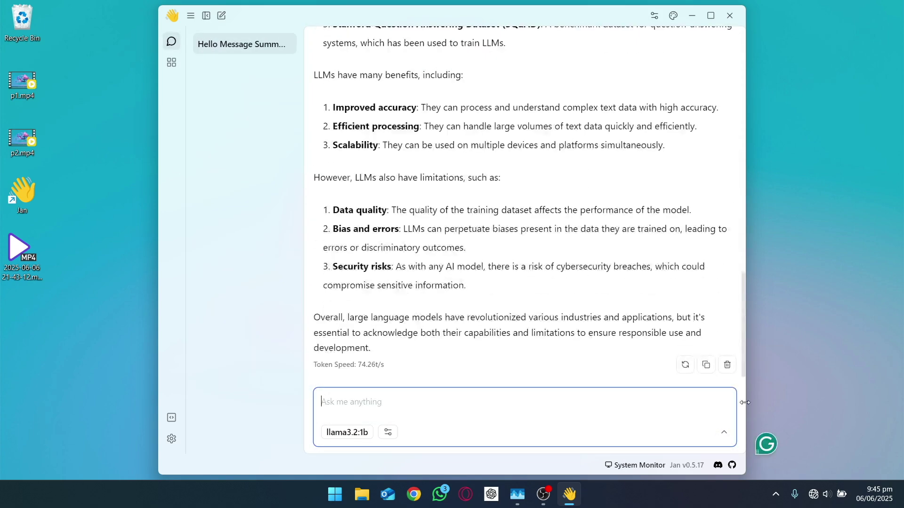
left_click(725, 366)
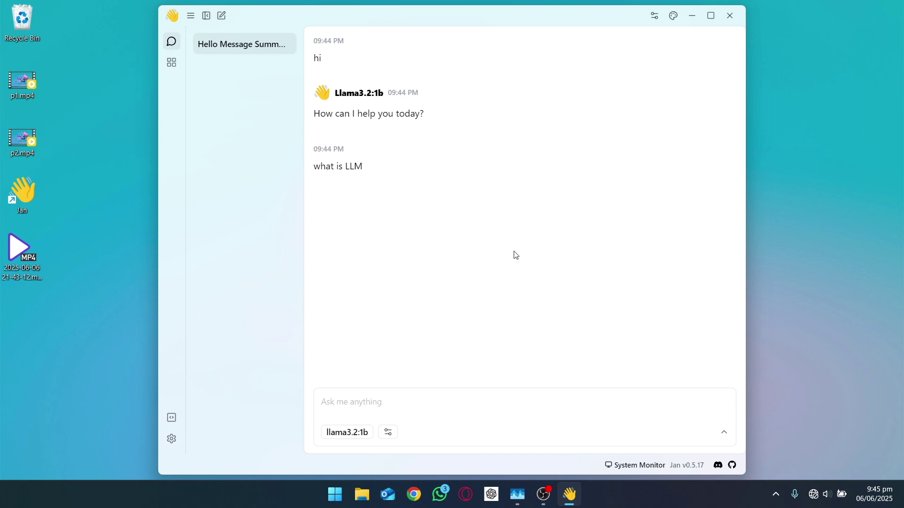